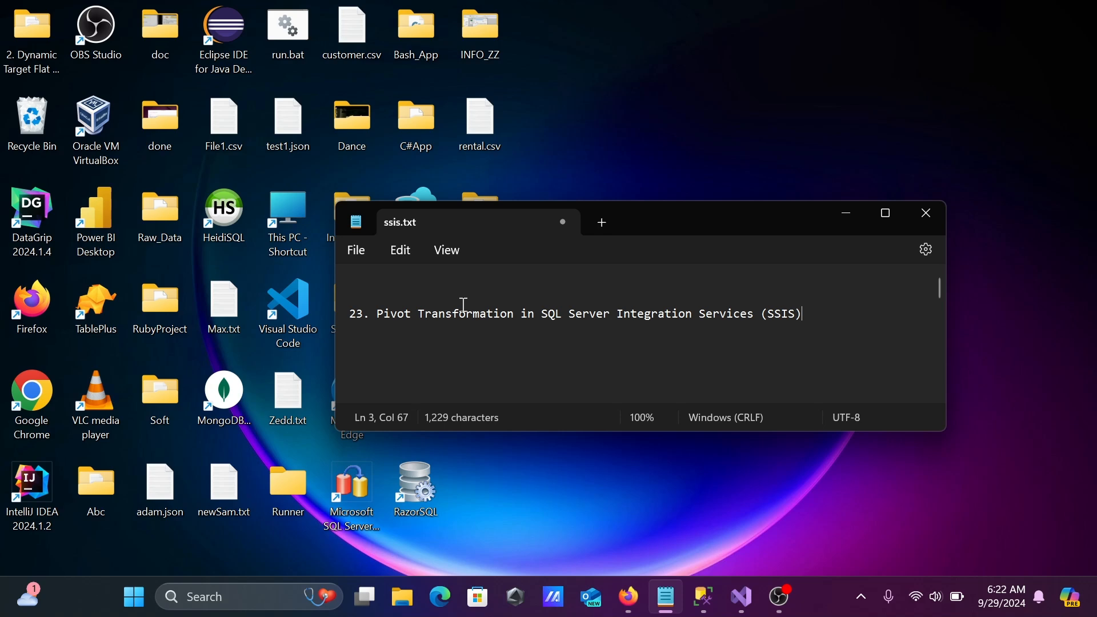
Switch to SQL Server Management Studio and run the query on the dbo.Country table.
left_click(850, 214)
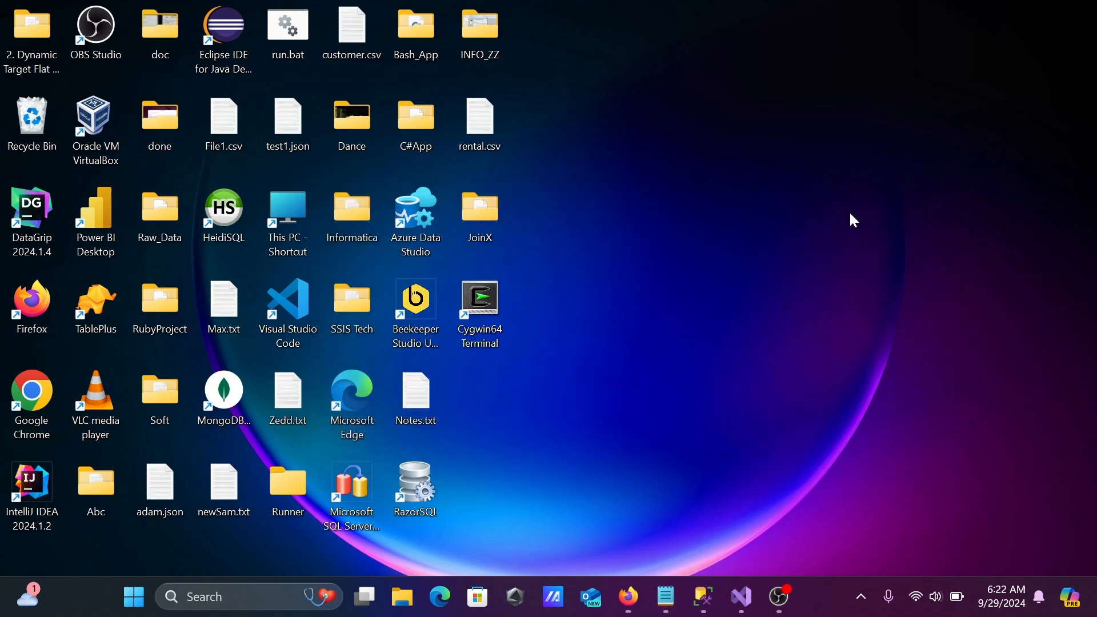
left_click(708, 581)
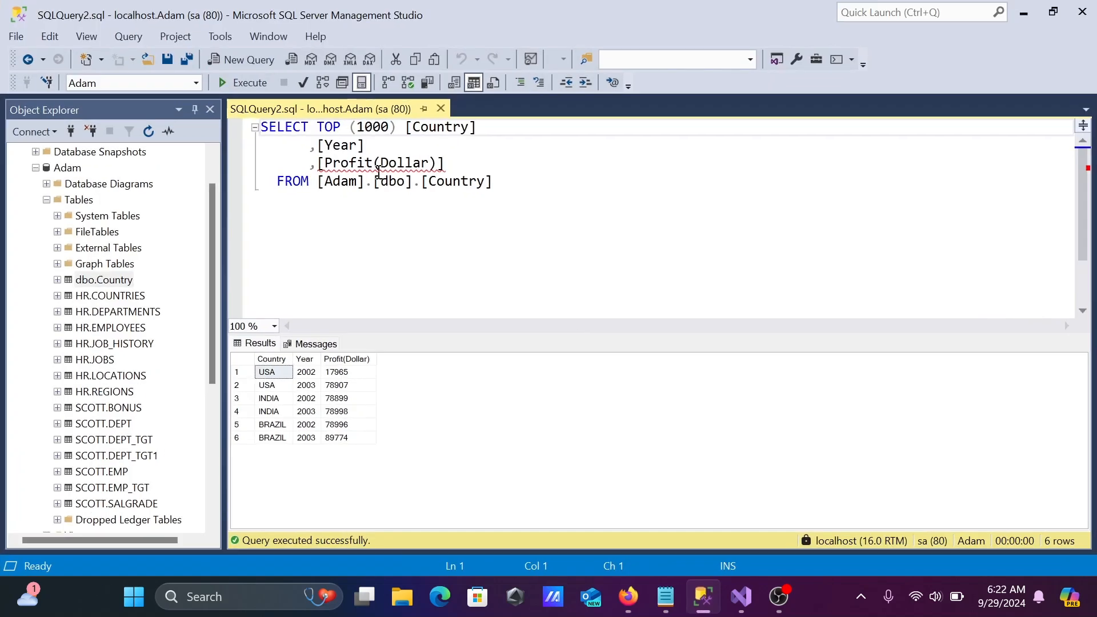
left_click(245, 83)
Switch to Visual Studio and add a new SSIS package to the DW_DEV project.
left_click(737, 596)
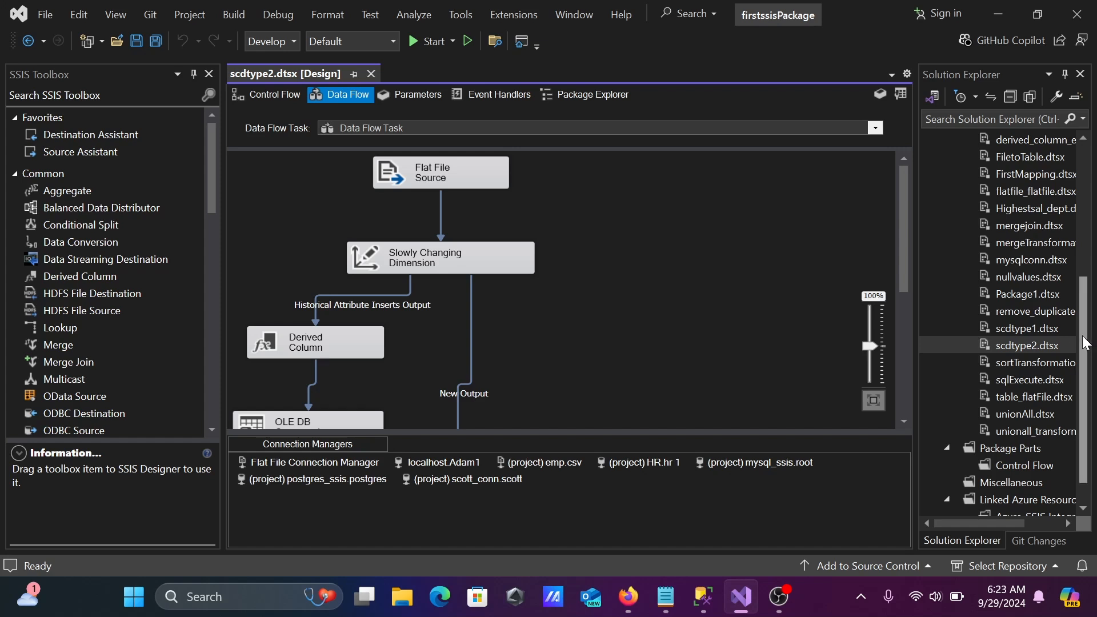
left_click_drag(1085, 342, 1061, 246)
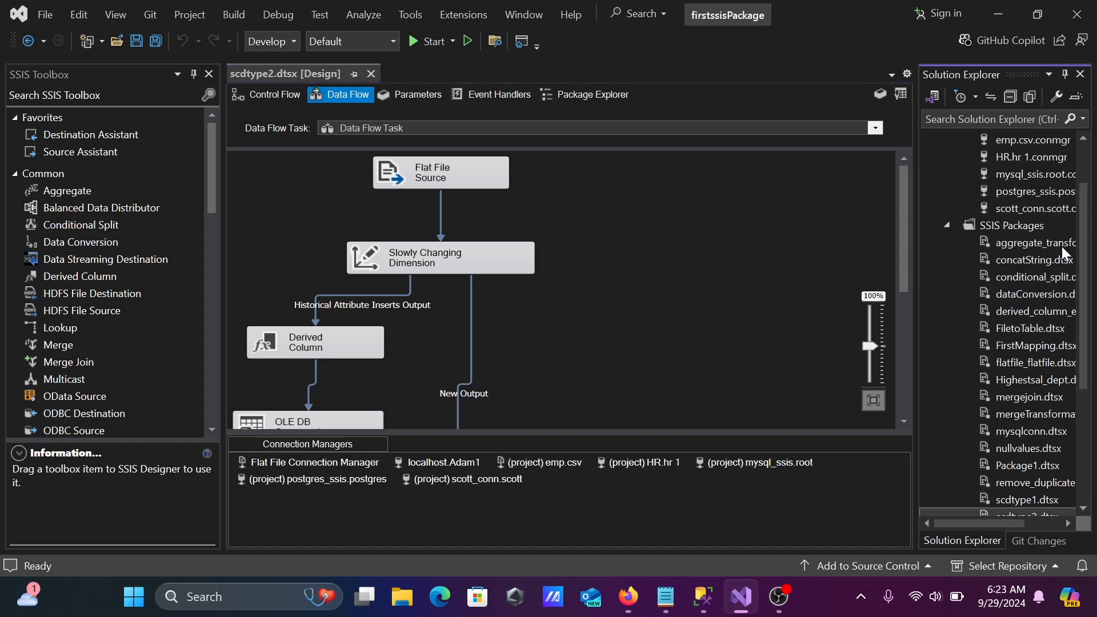
right_click(996, 223)
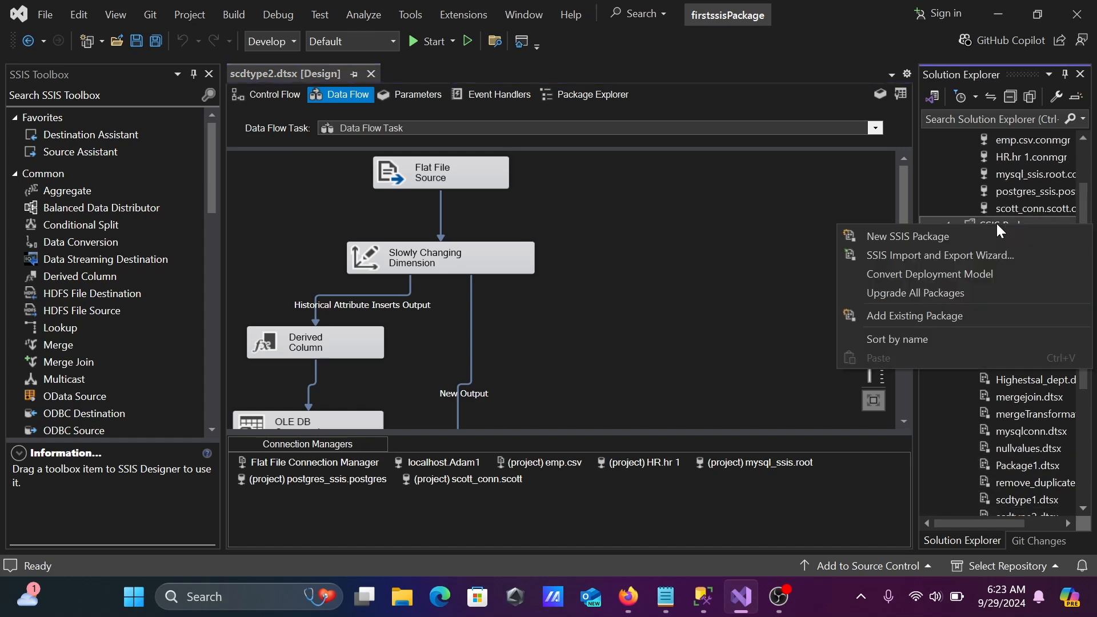
left_click(921, 235)
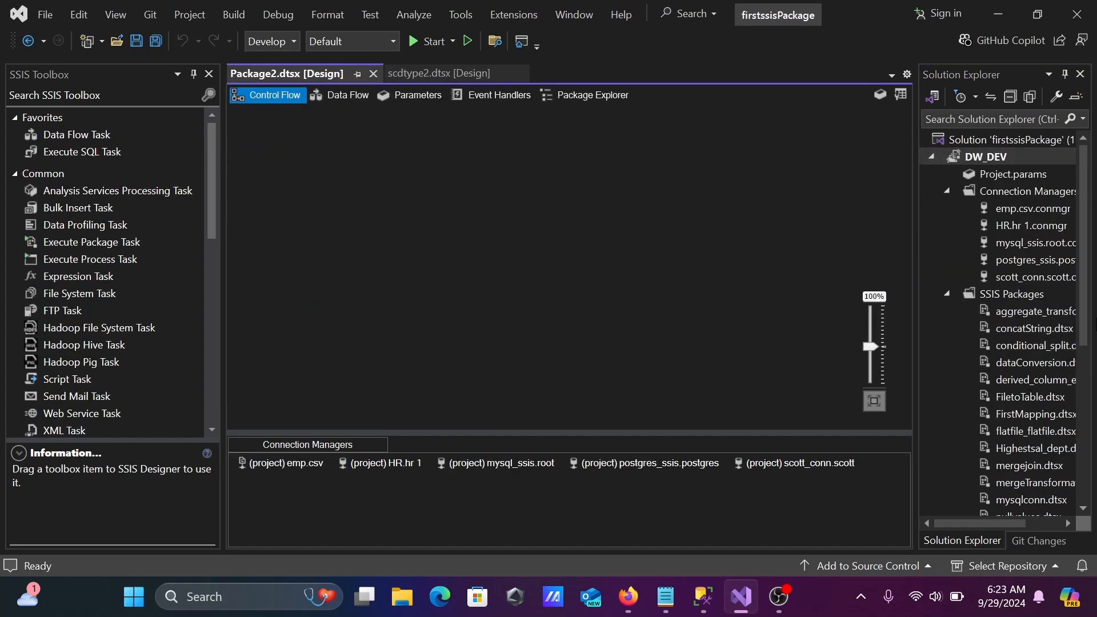
Rename the new package as pivotTrans.dtsx and close the scdtype2.dtsx designer.
left_click_drag(1089, 281, 1089, 346)
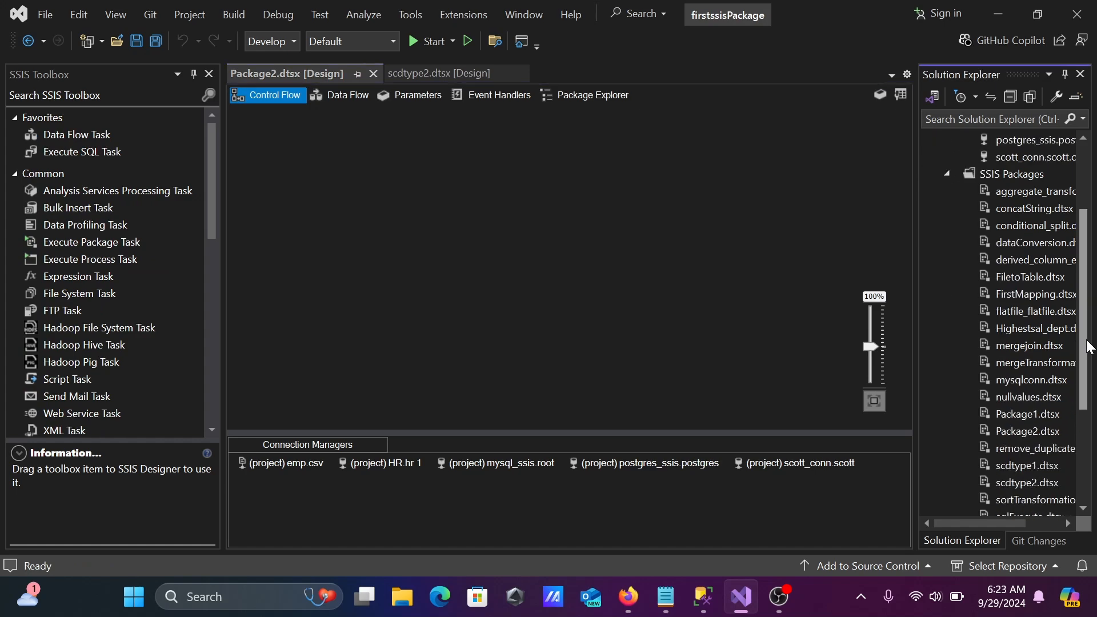
right_click(998, 431)
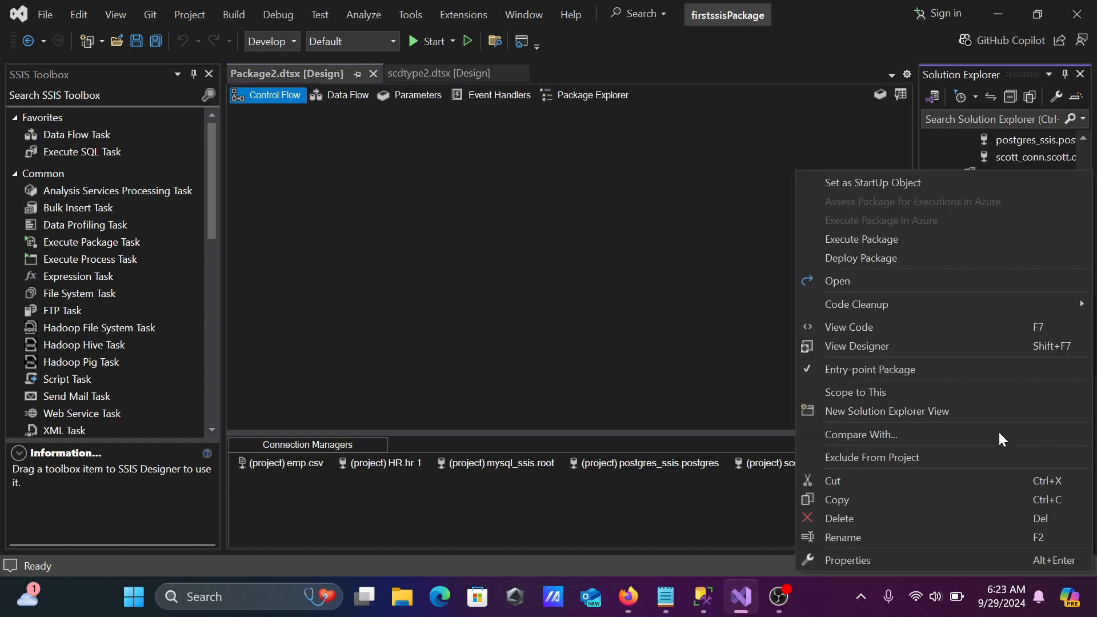
left_click(846, 537)
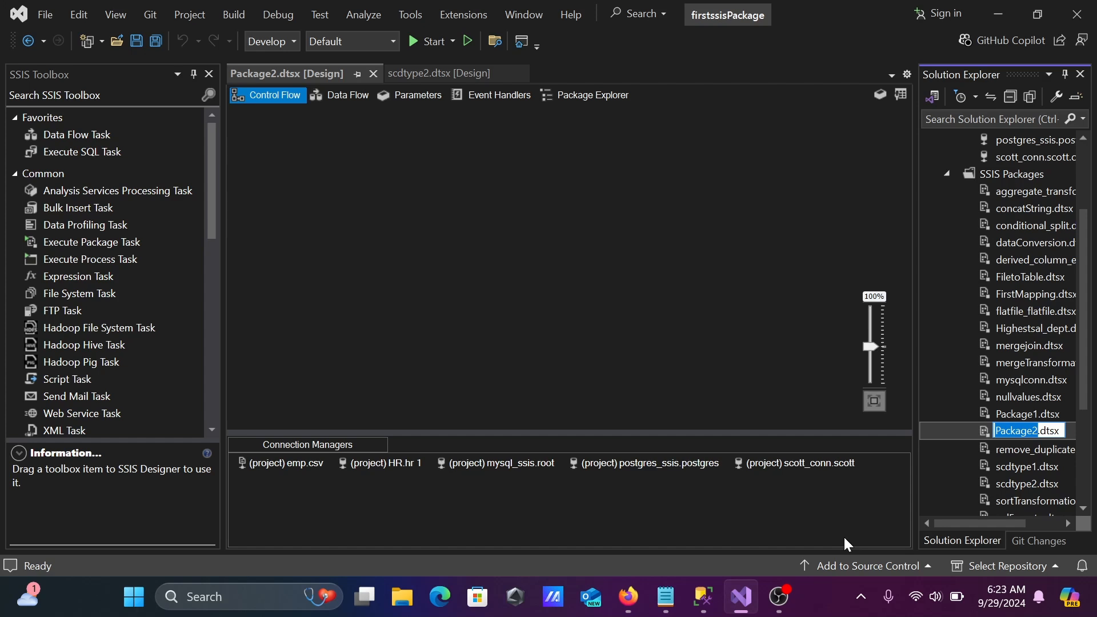
type("pivot")
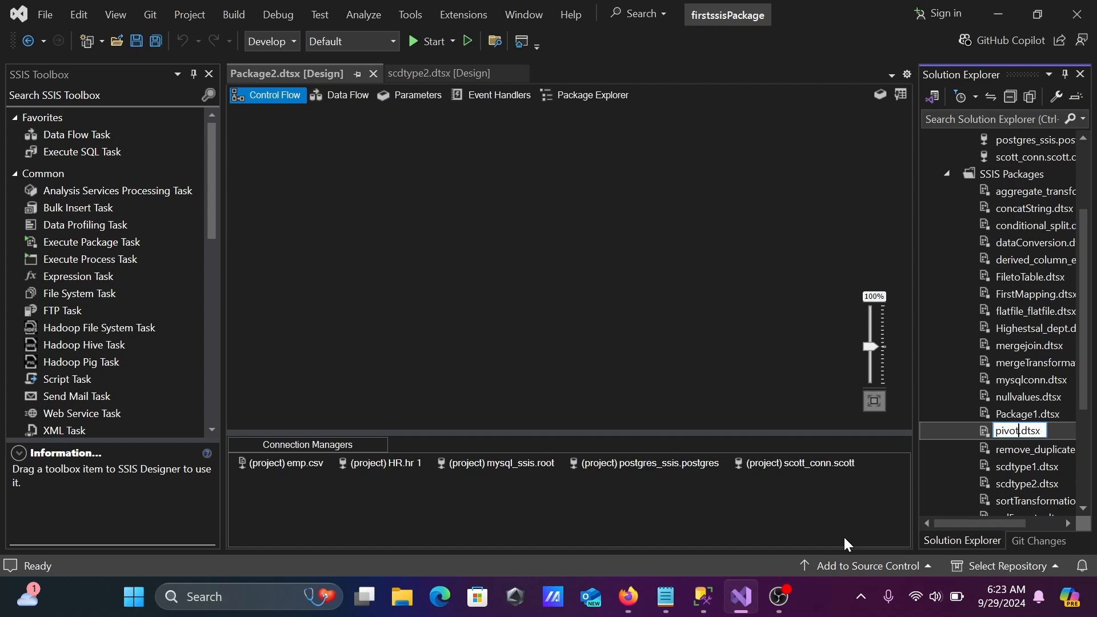
type("Trans")
key("Return")
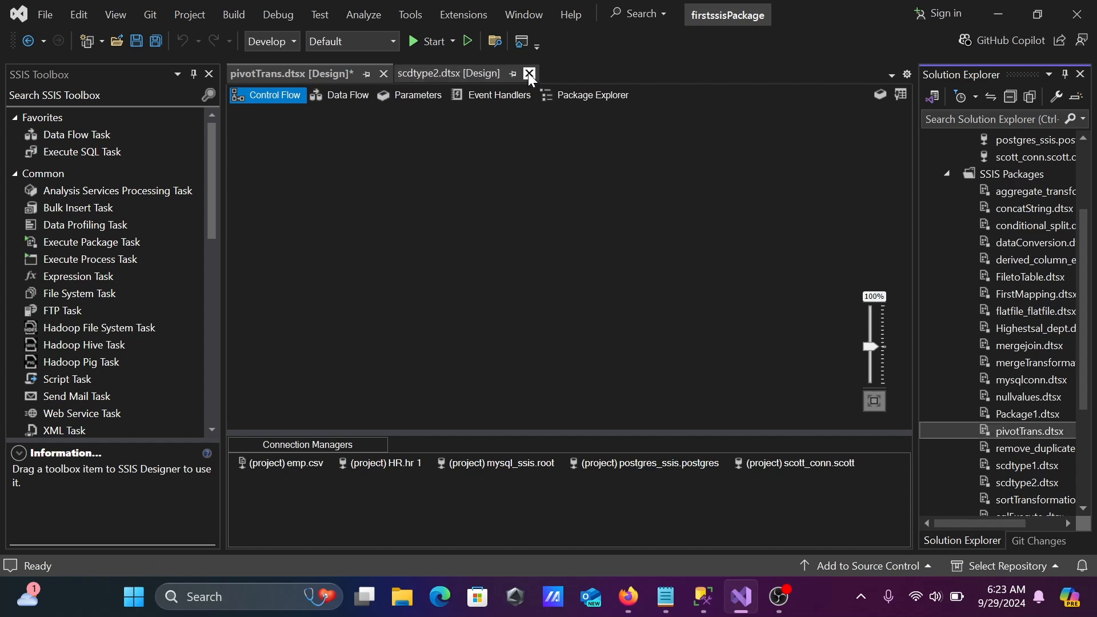
left_click(527, 73)
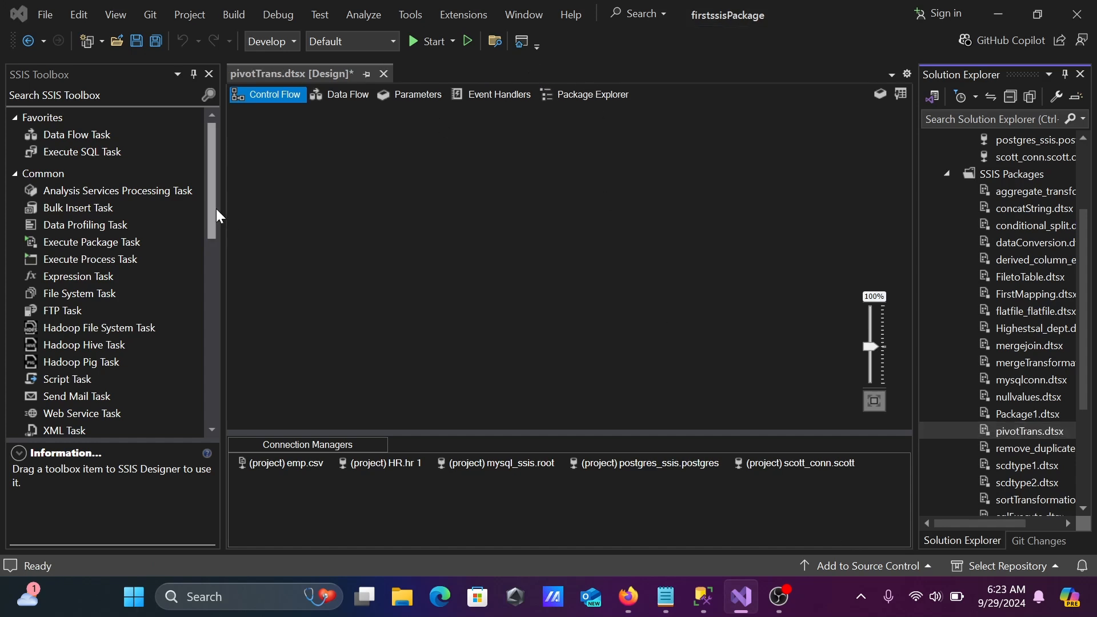
Add a Data Flow Task to the control flow and place an ADO NET Source inside it.
double_click(73, 132)
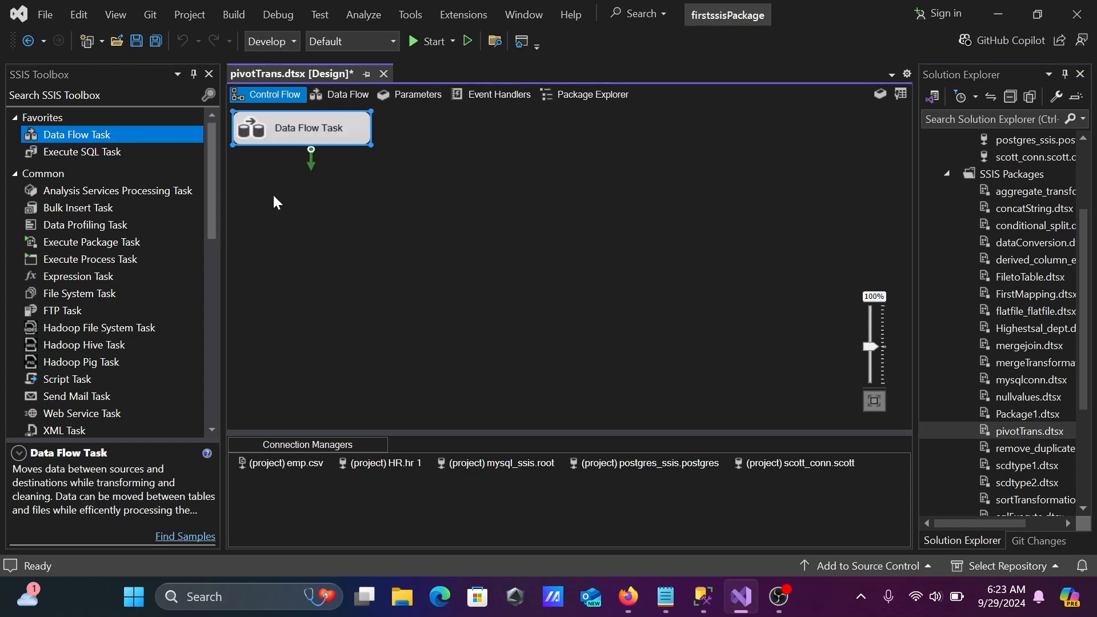
double_click(297, 123)
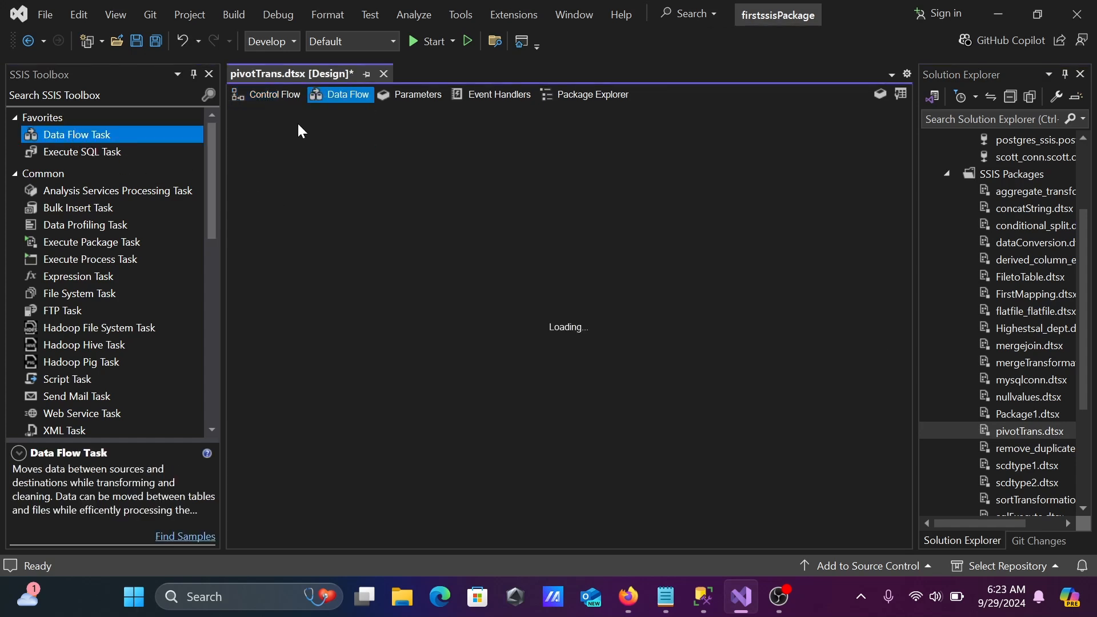
left_click_drag(212, 149, 214, 315)
double_click(93, 282)
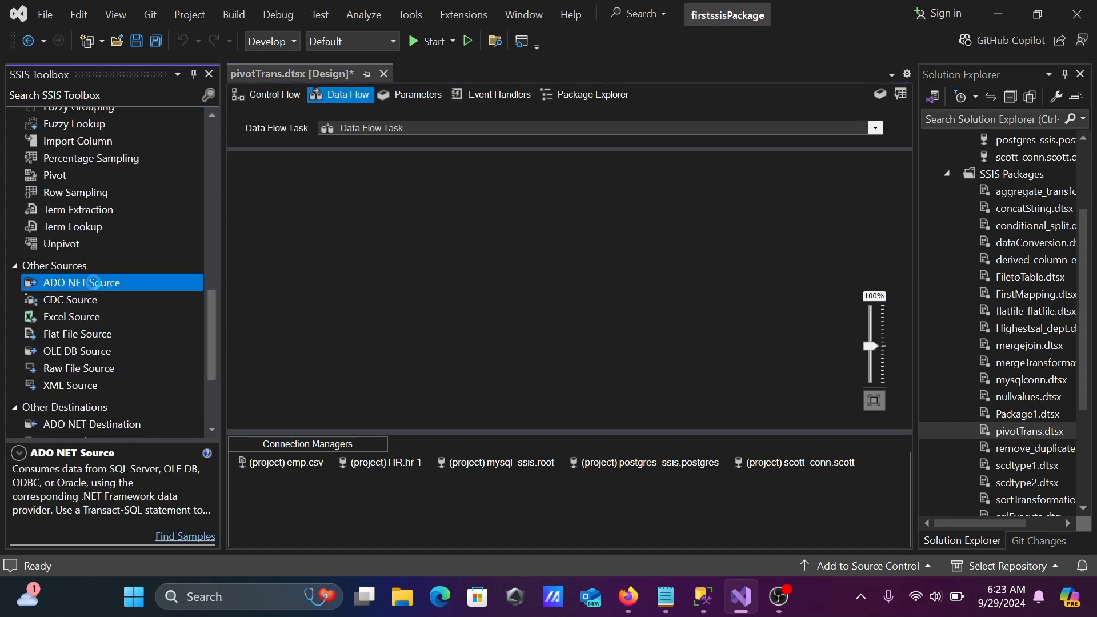
Give the ADO NET Source a connection manager based on the existing localhost.Adam data connection.
double_click(303, 173)
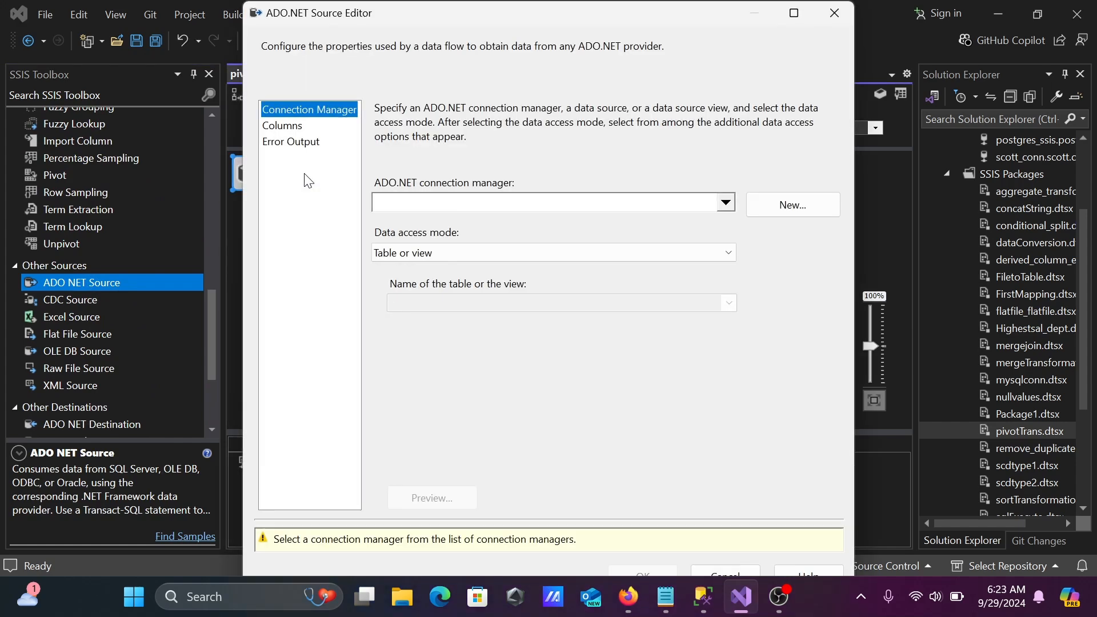
left_click(779, 204)
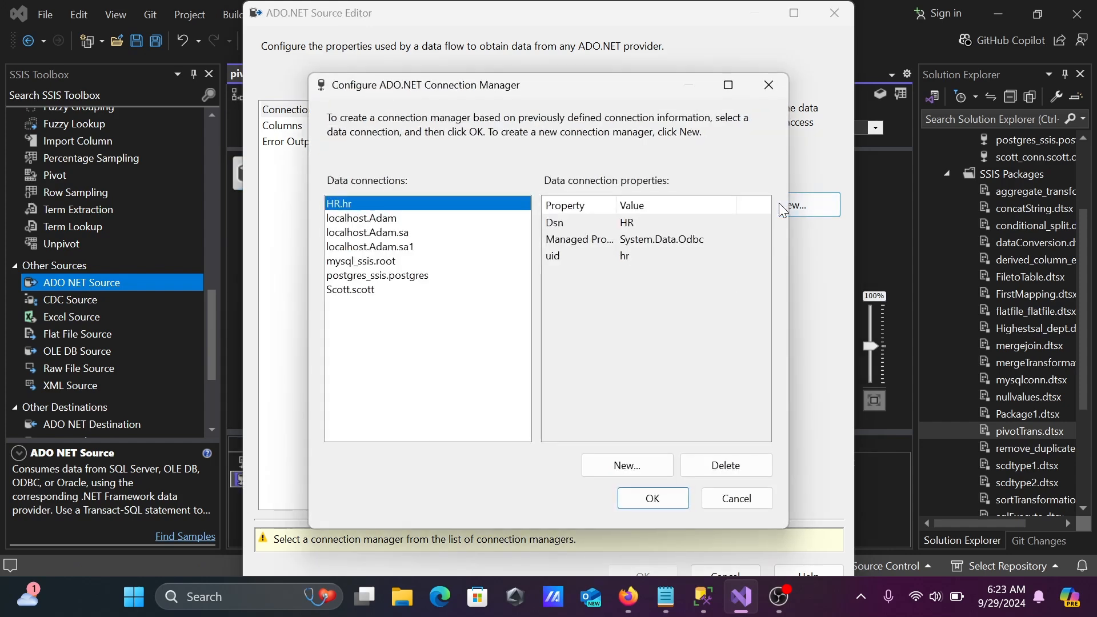
left_click(375, 218)
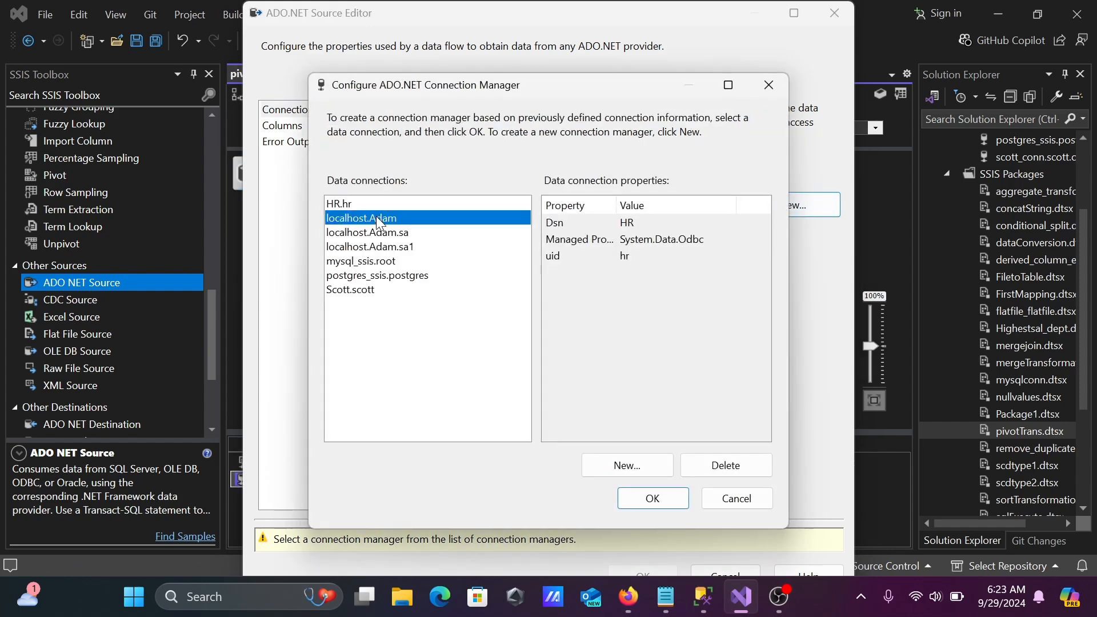
left_click(639, 499)
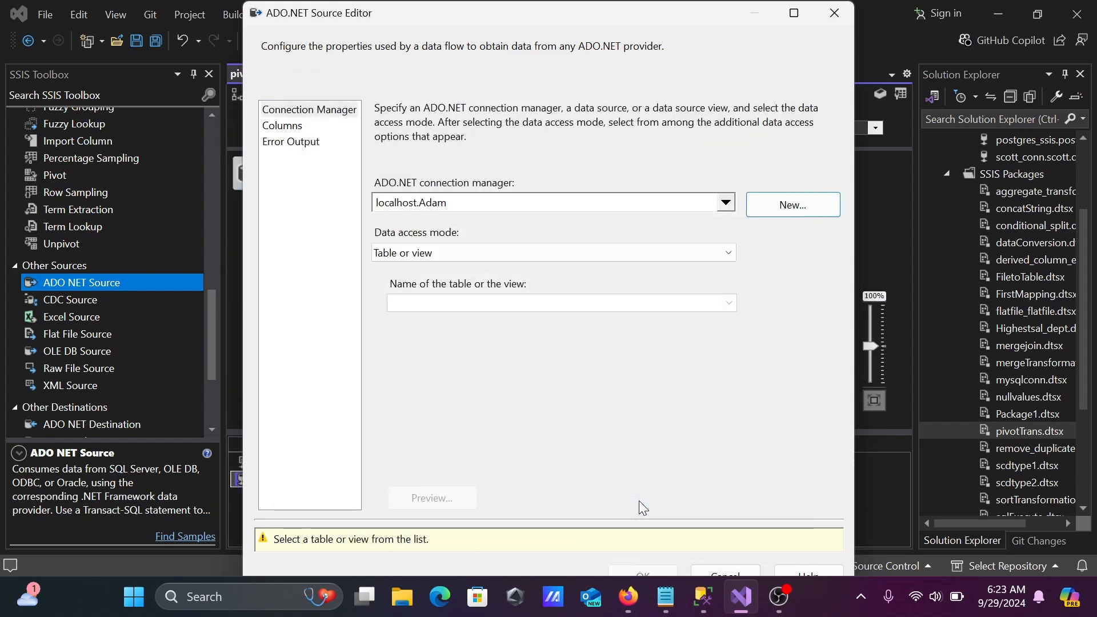
Choose "dbo"."Country" as the source table and preview its rows.
left_click(726, 301)
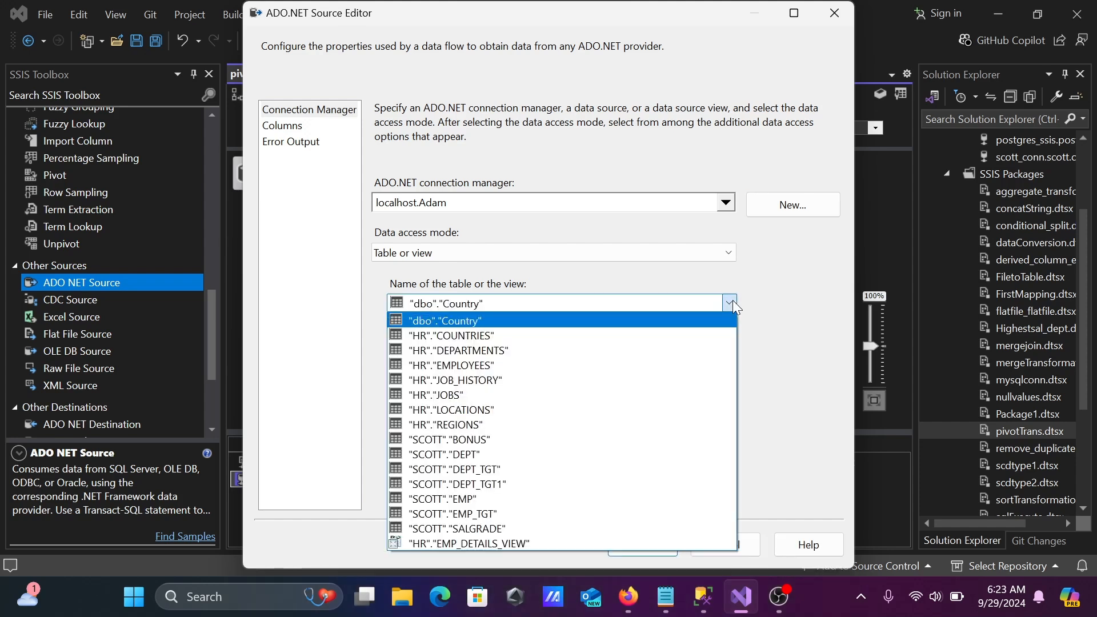
left_click(471, 320)
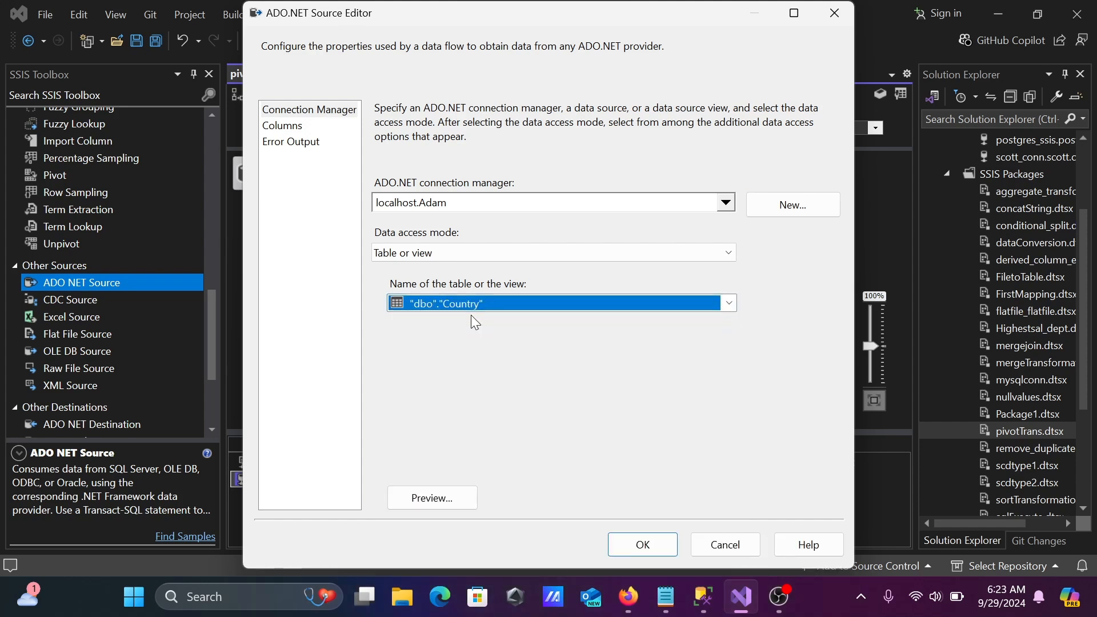
left_click(432, 500)
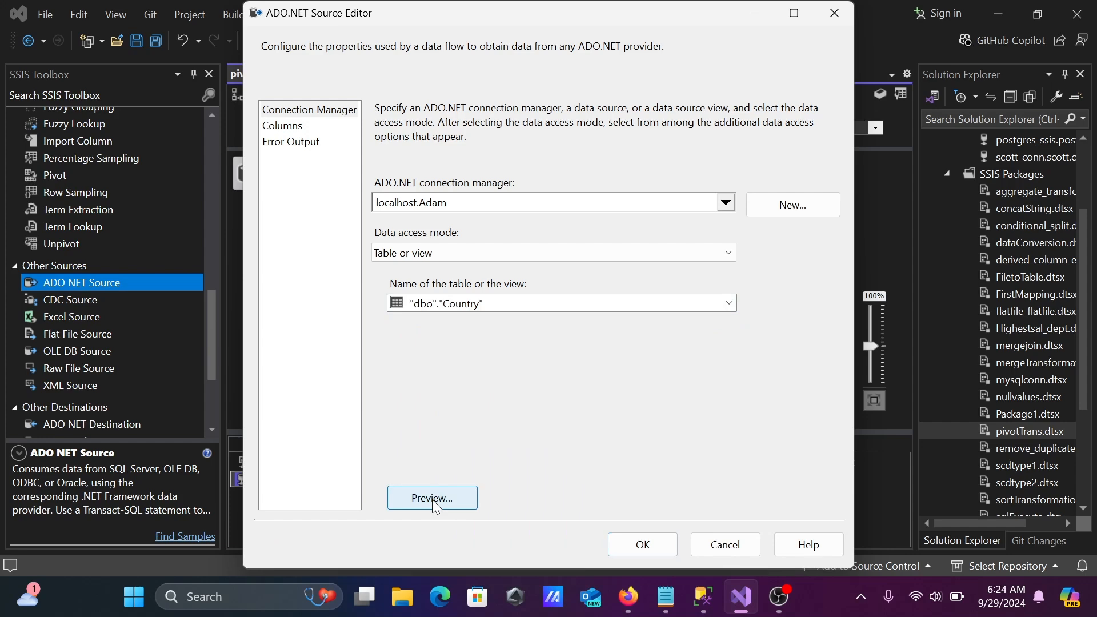
left_click(681, 460)
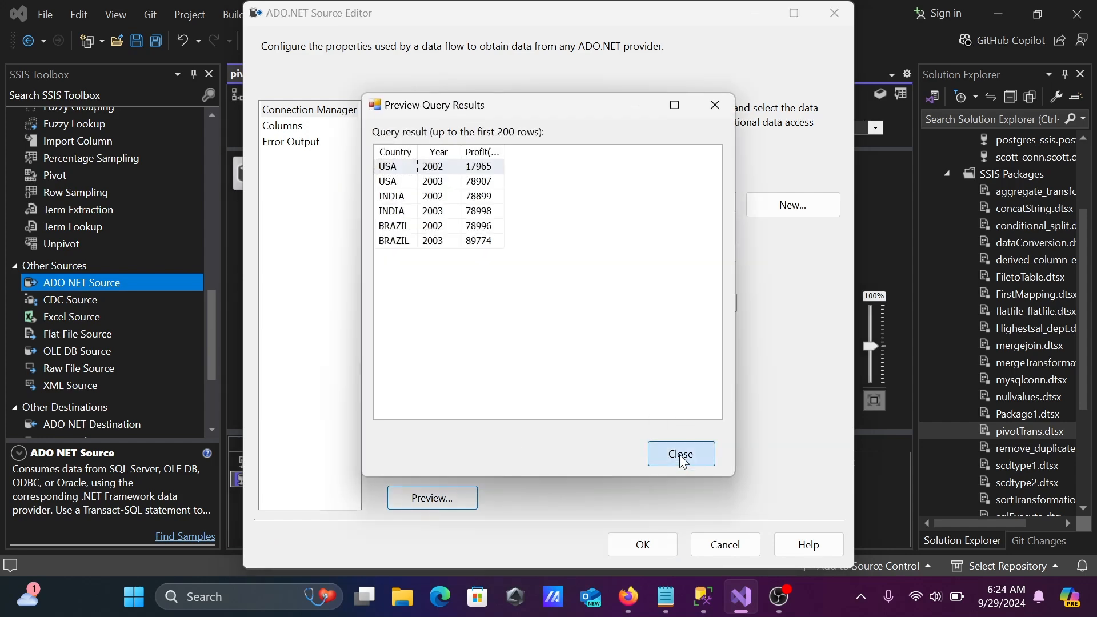
Review the Country, Year and Profit(Dollar) columns of the source and accept the ADO NET Source settings.
left_click(290, 129)
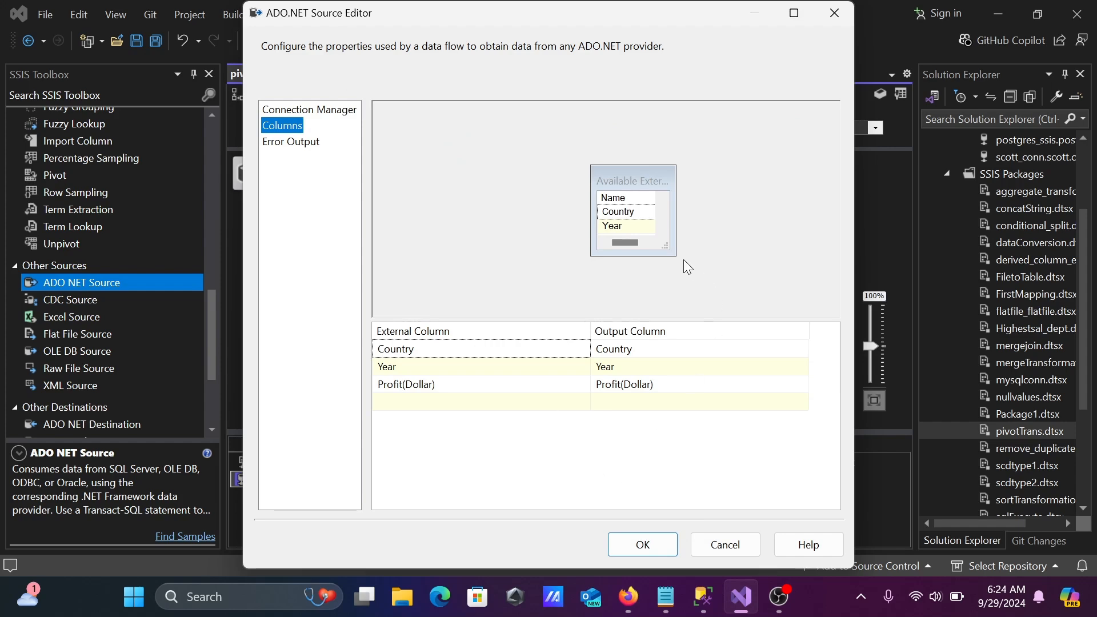
left_click_drag(671, 252, 702, 266)
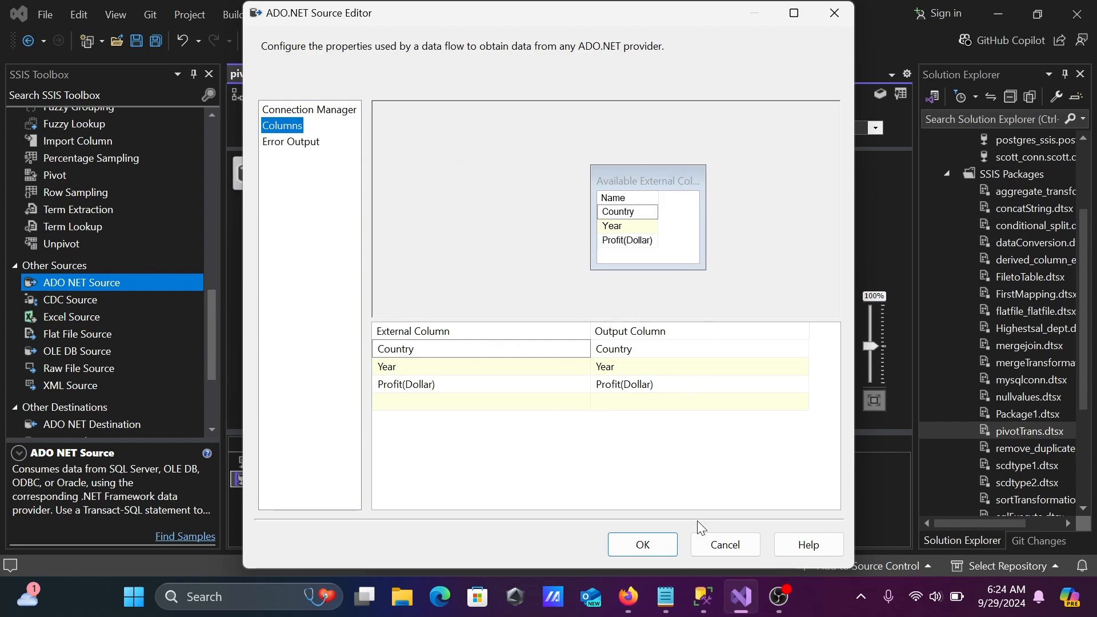
left_click(645, 551)
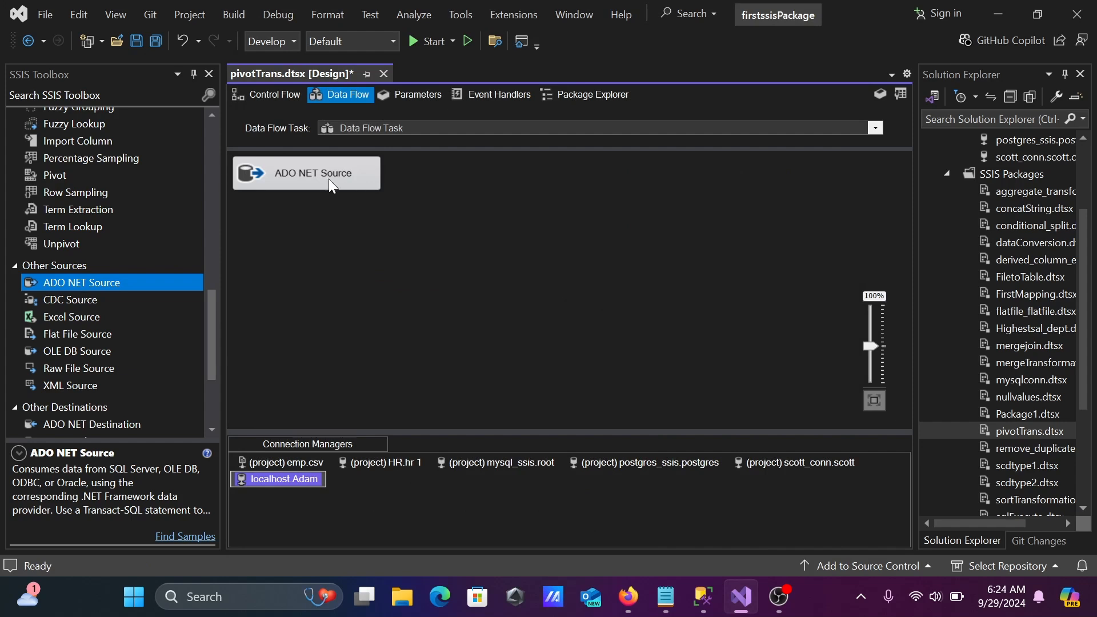
Add a Pivot transformation below the repositioned ADO NET Source and connect the source's output to it.
left_click_drag(314, 174, 461, 179)
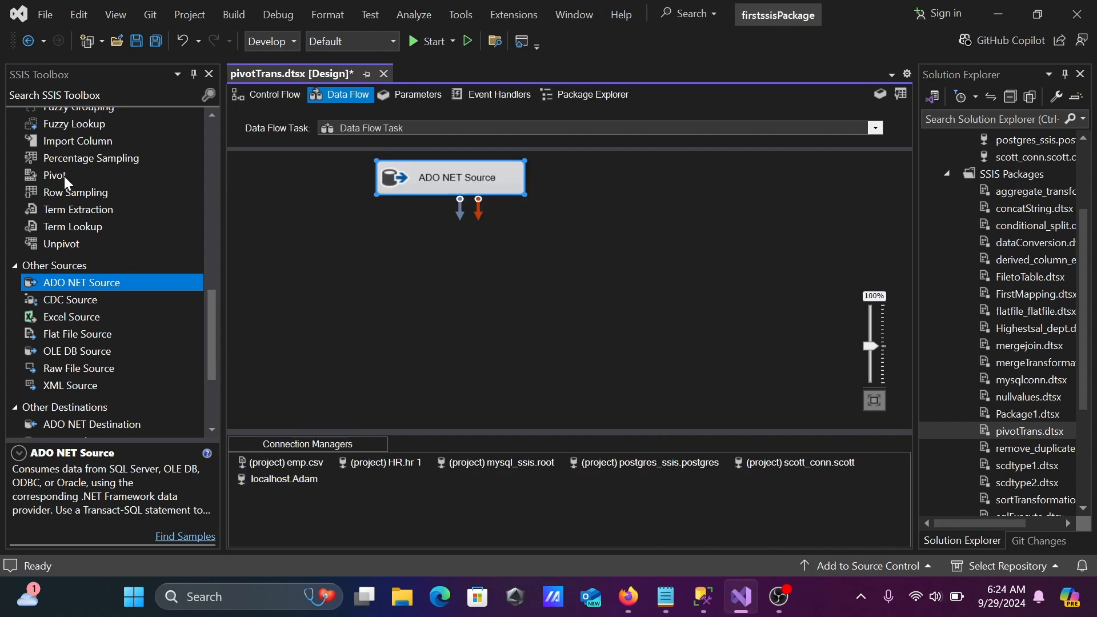
double_click(66, 176)
left_click_drag(294, 199, 446, 294)
left_click(453, 193)
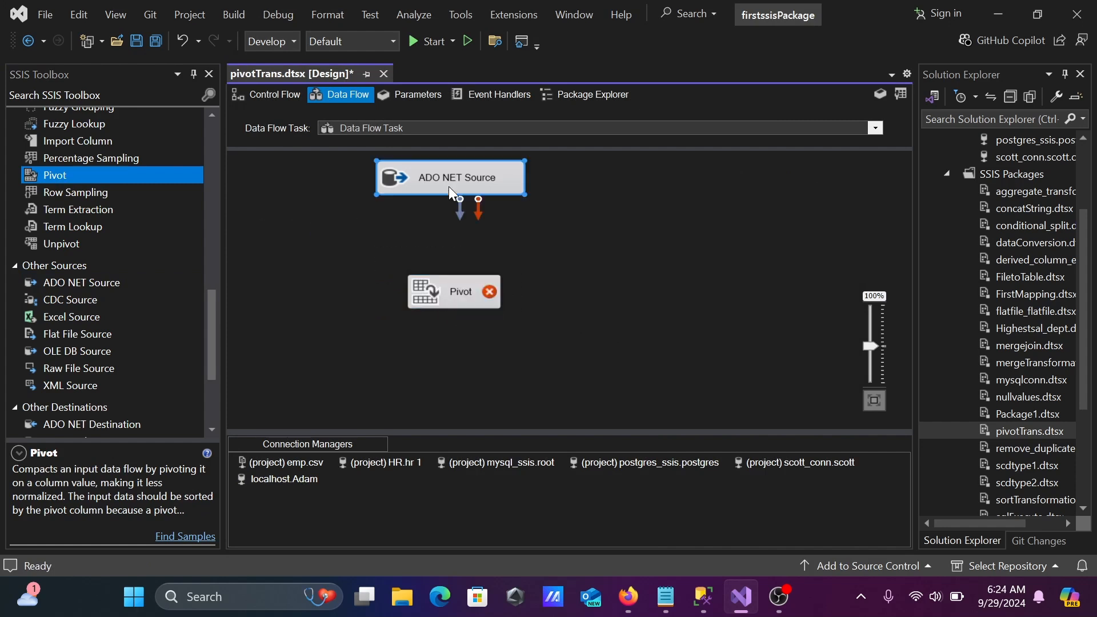
left_click_drag(458, 213, 456, 292)
Configure the Pivot transformation with Year as pivot key, Country as set key and Profit(Dollar) as pivot value.
double_click(421, 290)
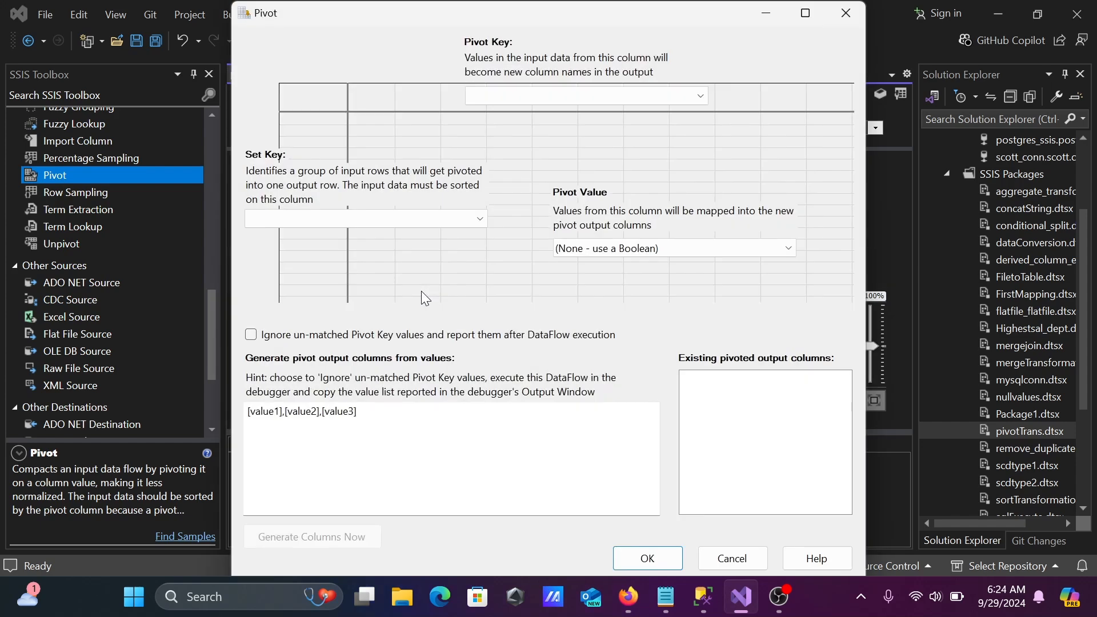
left_click(599, 99)
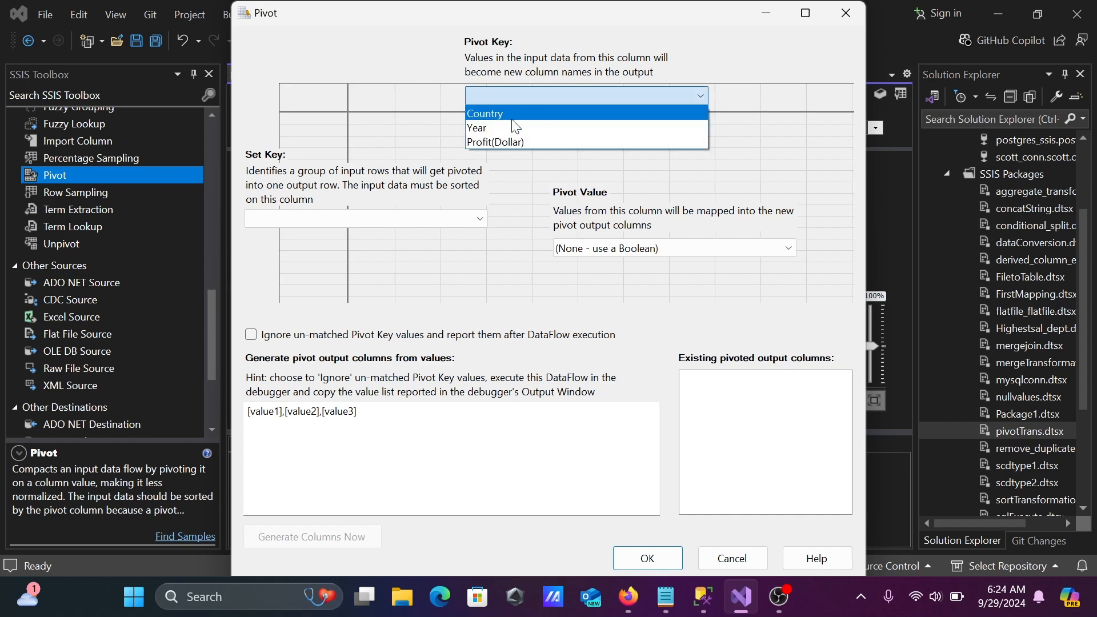
left_click(482, 130)
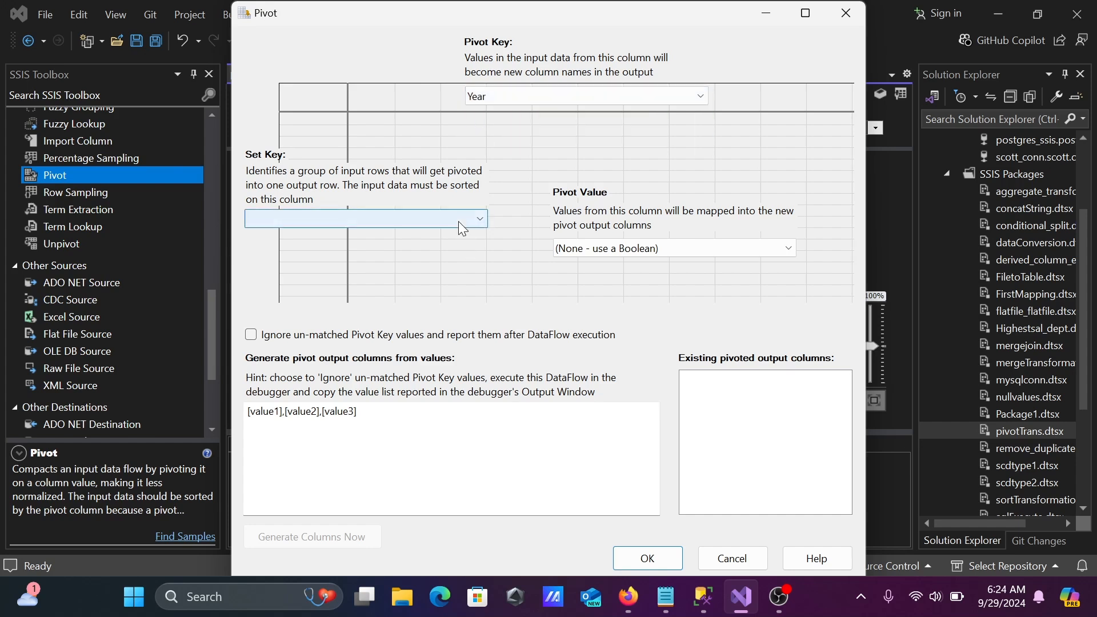
left_click(458, 221)
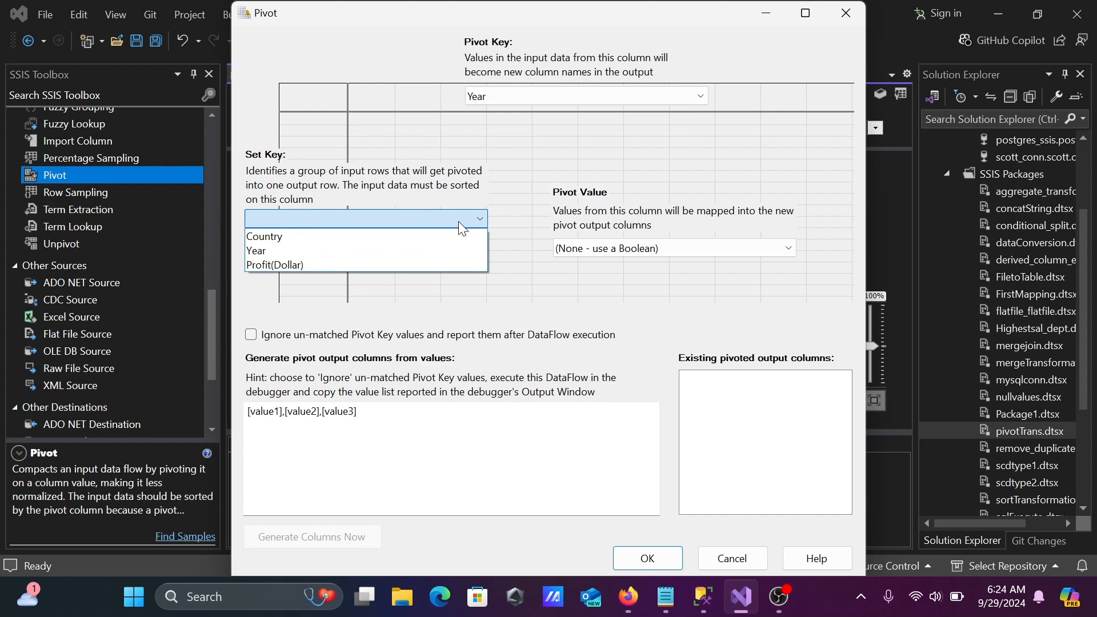
left_click(300, 237)
left_click(684, 246)
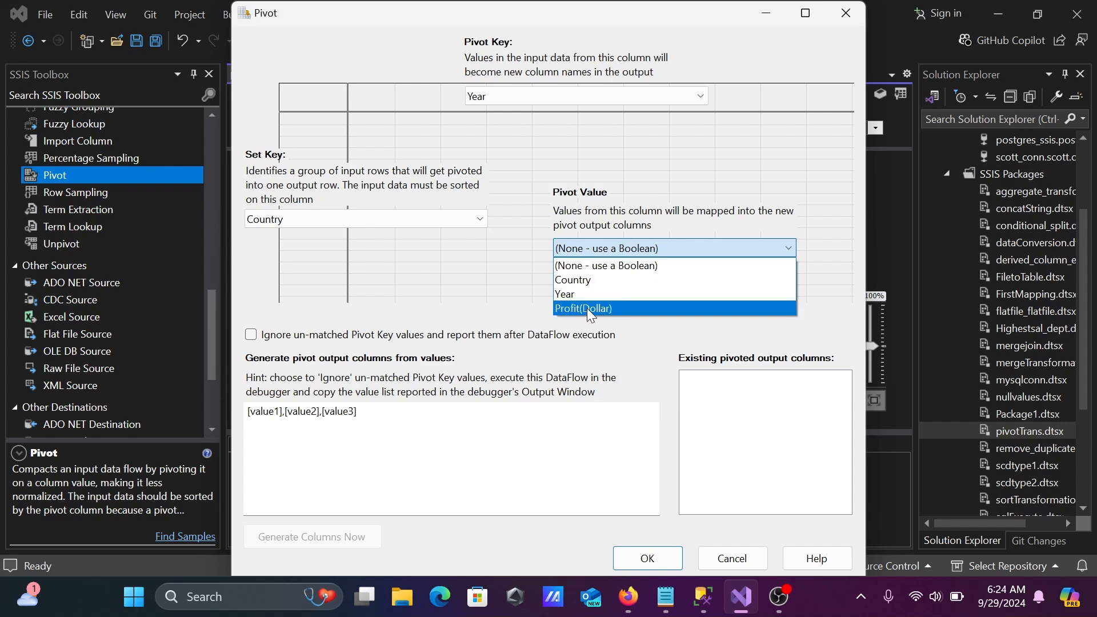
left_click(587, 307)
Check the Year values of the Country table in SQL Server Management Studio and set the first pivot output value to [2002].
left_click(377, 416)
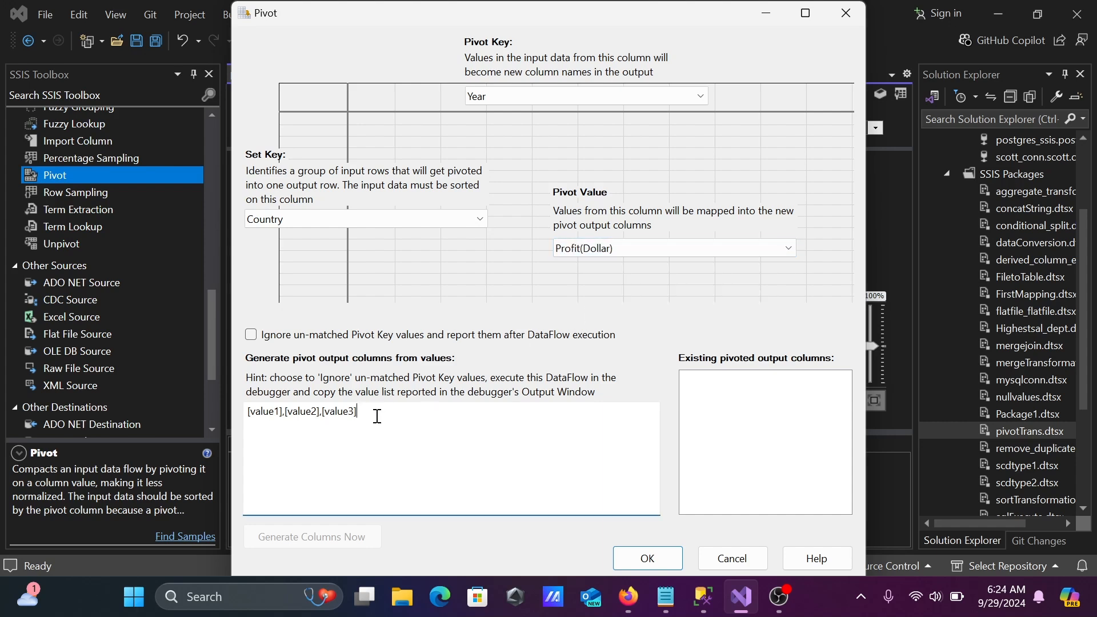
left_click(704, 610)
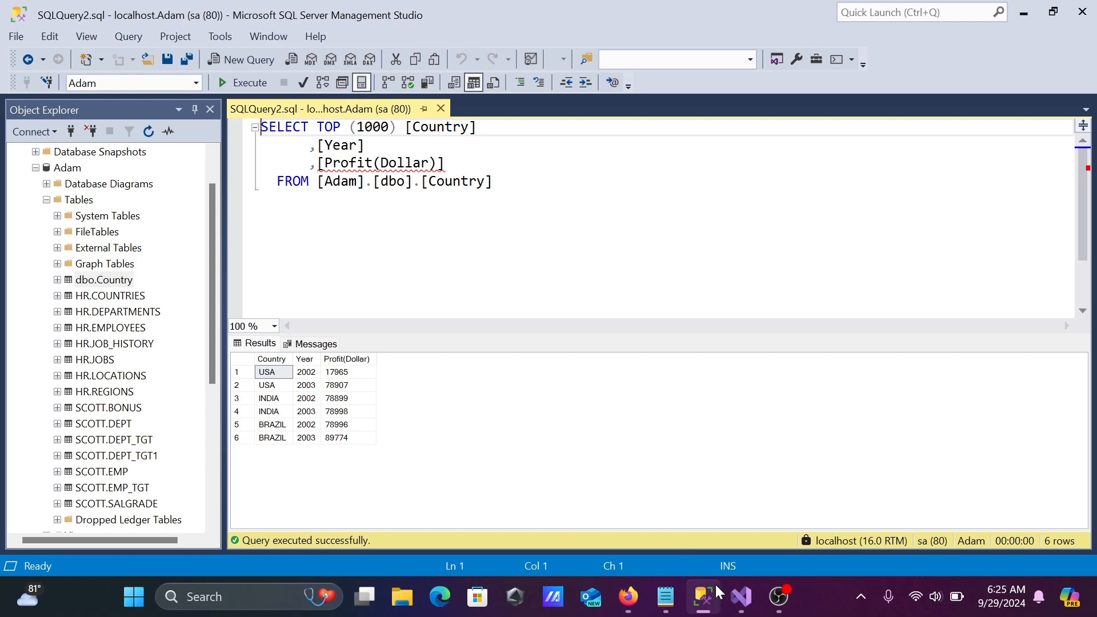
left_click(740, 597)
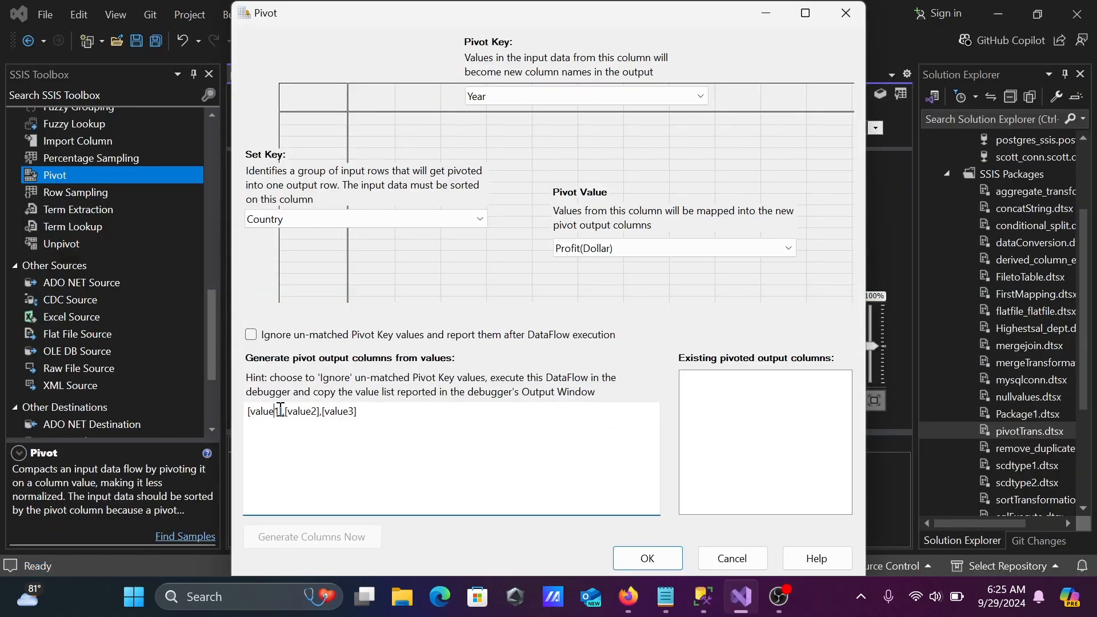
key("BackSpace")
key("BackSpace")
key("BackSpace")
key("BackSpace")
key("BackSpace")
key("BackSpace")
type("2002")
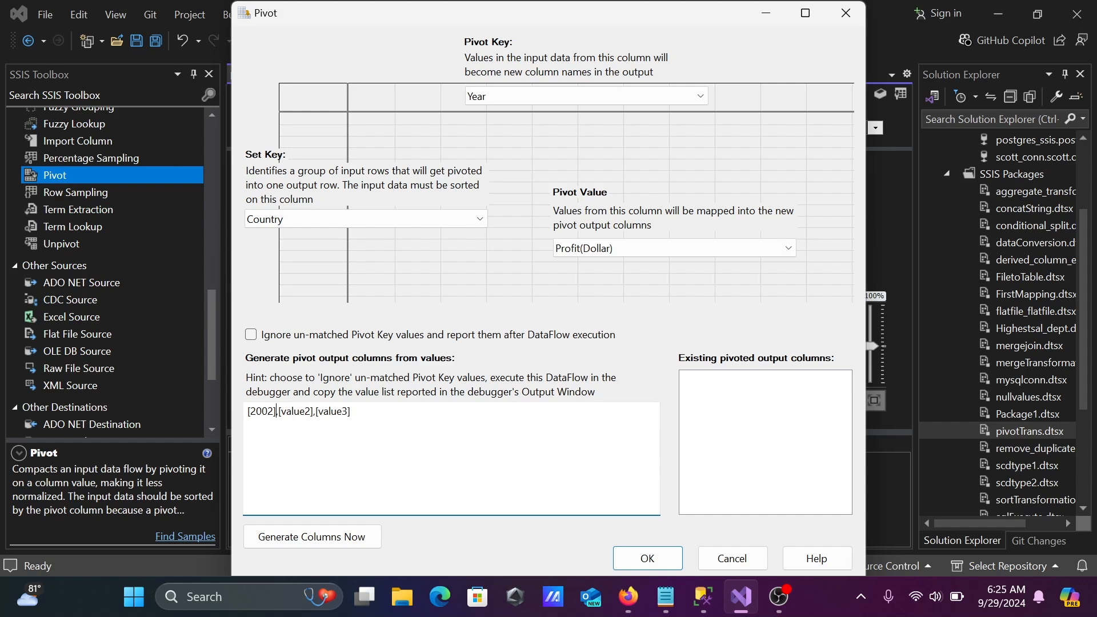
Set the second pivot output value to [2003] and remove the third placeholder value.
key("BackSpace")
key("BackSpace")
key("BackSpace")
key("BackSpace")
key("BackSpace")
key("BackSpace")
type("2003")
key("BackSpace")
key("BackSpace")
key("BackSpace")
key("BackSpace")
key("BackSpace")
key("BackSpace")
key("BackSpace")
key("BackSpace")
key("BackSpace")
Generate the pivot output columns from the values [2002],[2003] and accept the Pivot settings.
left_click(330, 537)
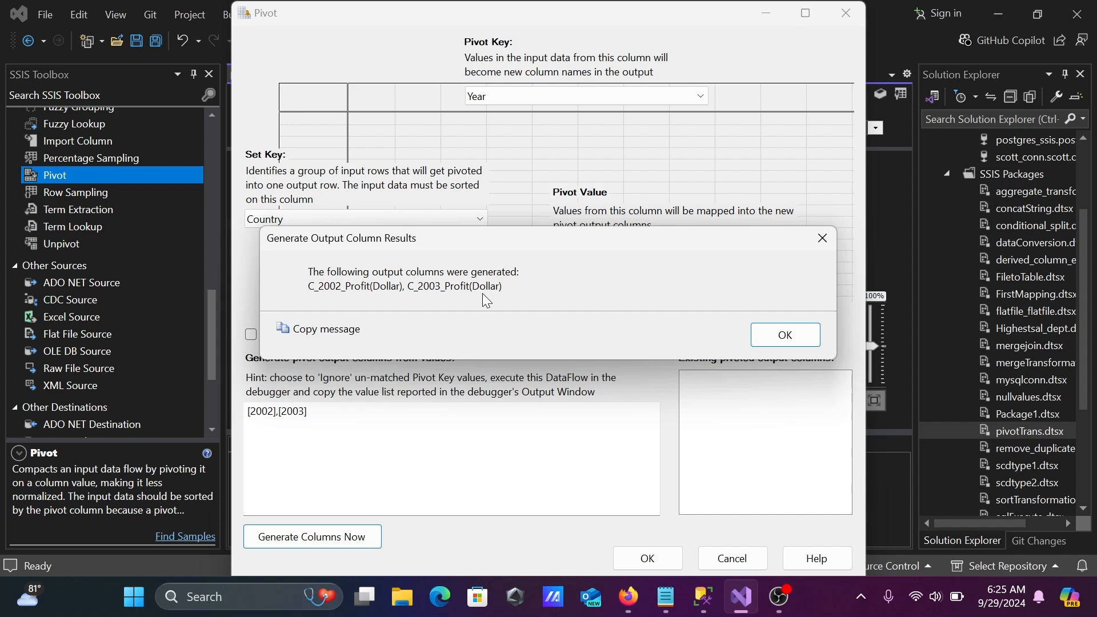
left_click(781, 333)
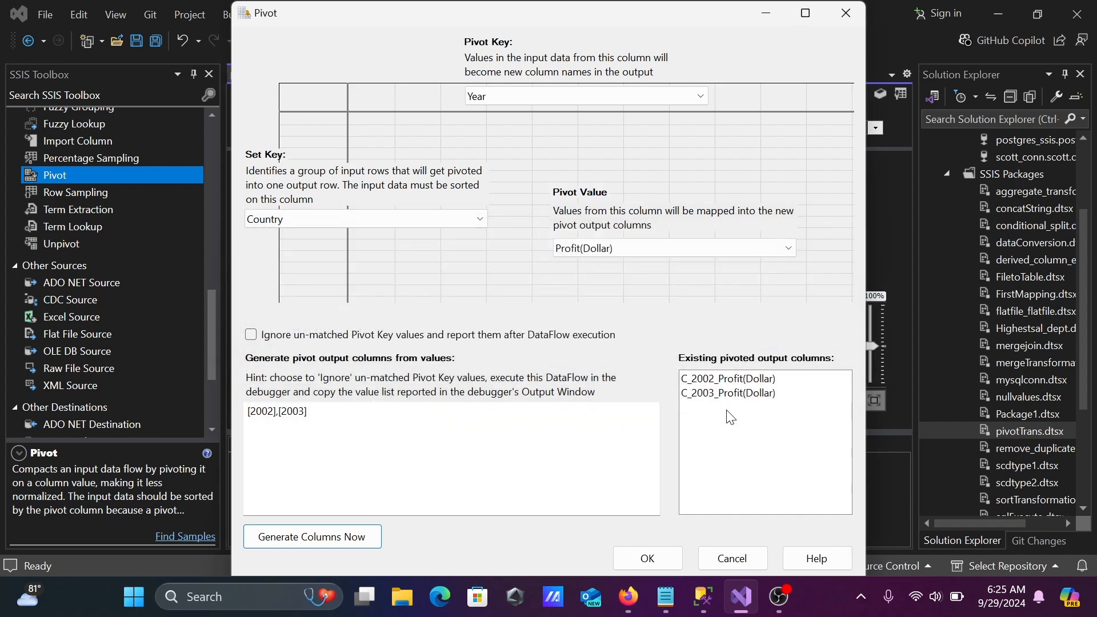
left_click(648, 555)
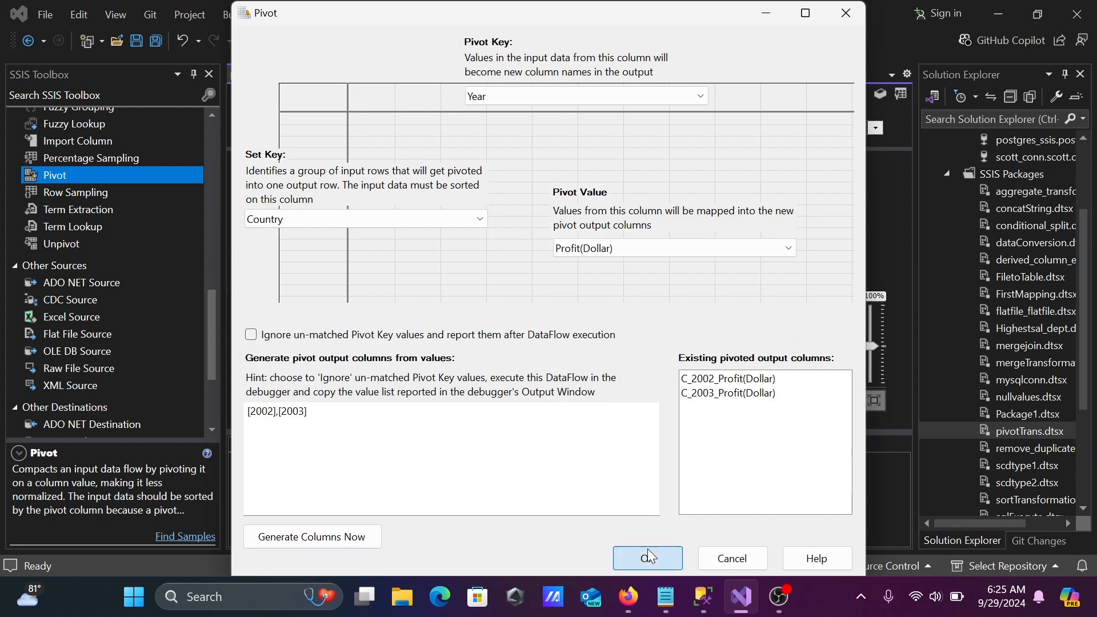
Move the Pivot closer to the ADO NET Source and add a Multicast transformation below it.
left_click_drag(457, 291, 467, 258)
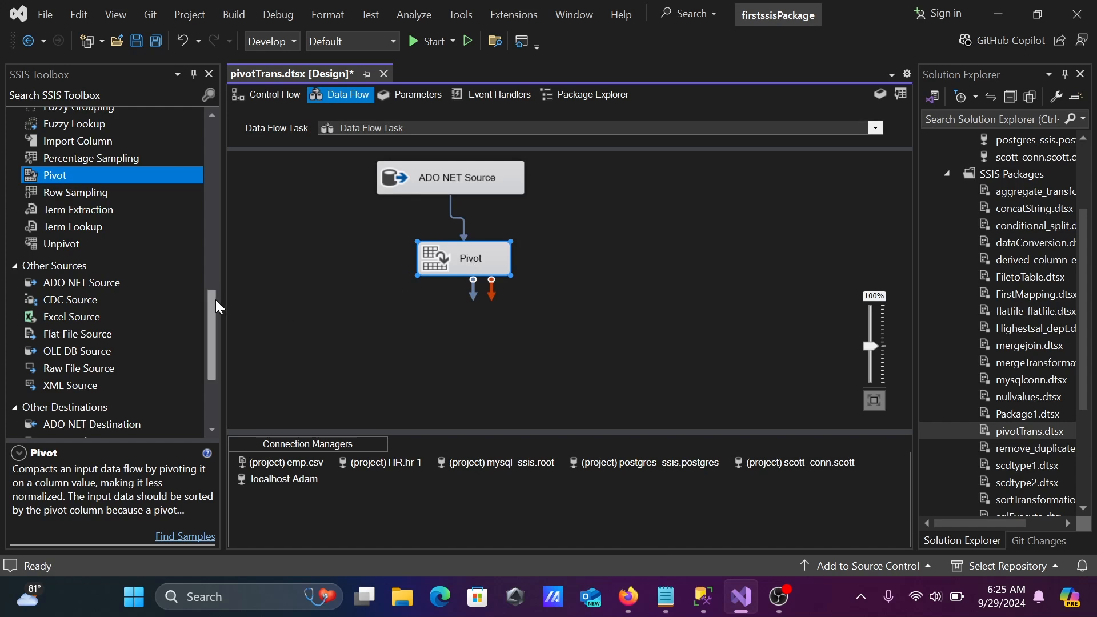
left_click_drag(208, 303, 207, 163)
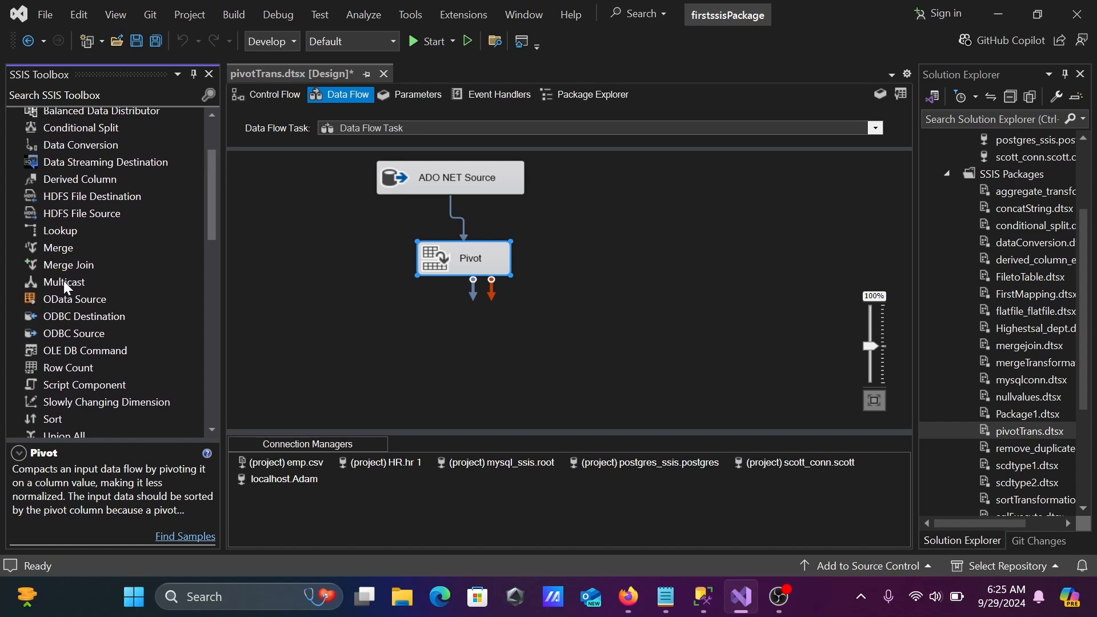
left_click_drag(63, 280, 676, 347)
left_click_drag(454, 355, 456, 356)
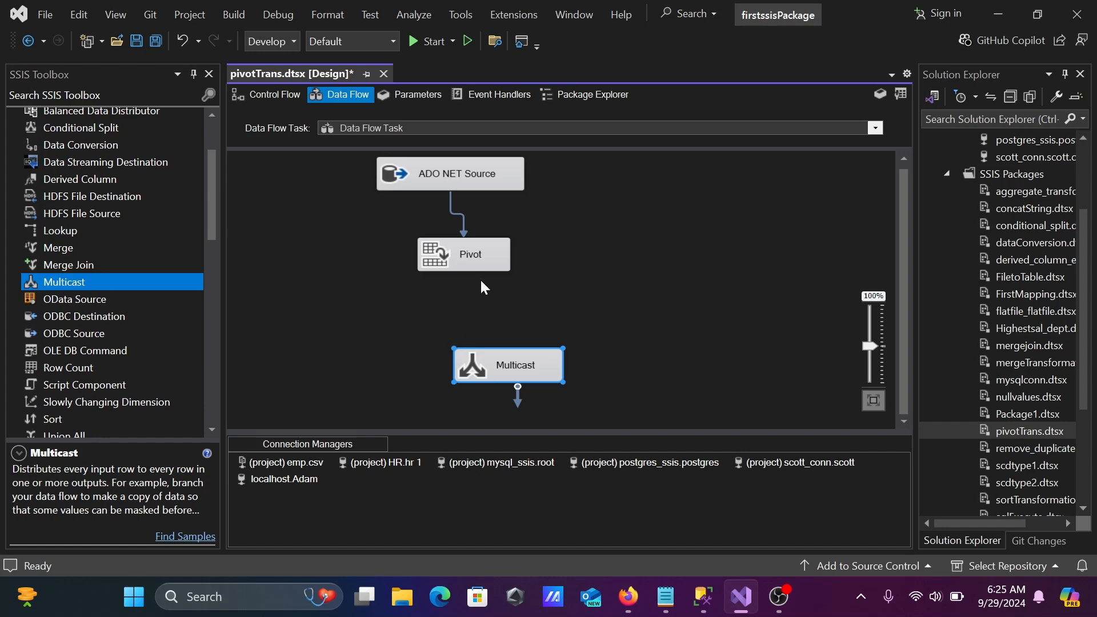
Connect the Pivot's default output to the Multicast and save the package.
left_click(464, 258)
left_click_drag(471, 290, 489, 360)
key("ctrl+s")
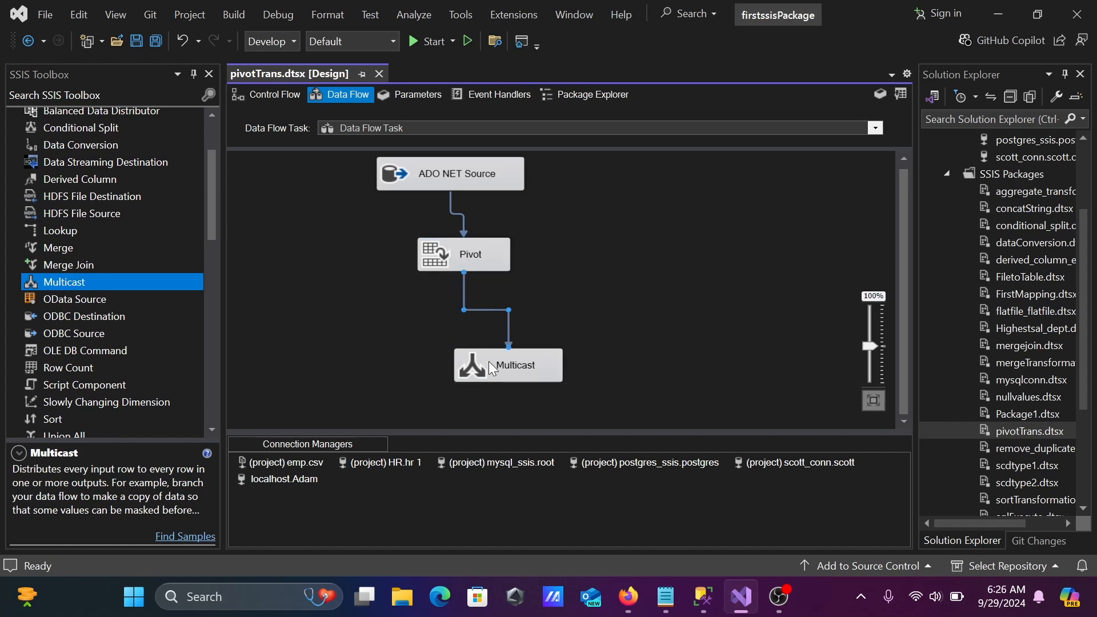
Enable a data viewer showing all columns on the path between Pivot and Multicast, and run the package.
double_click(481, 310)
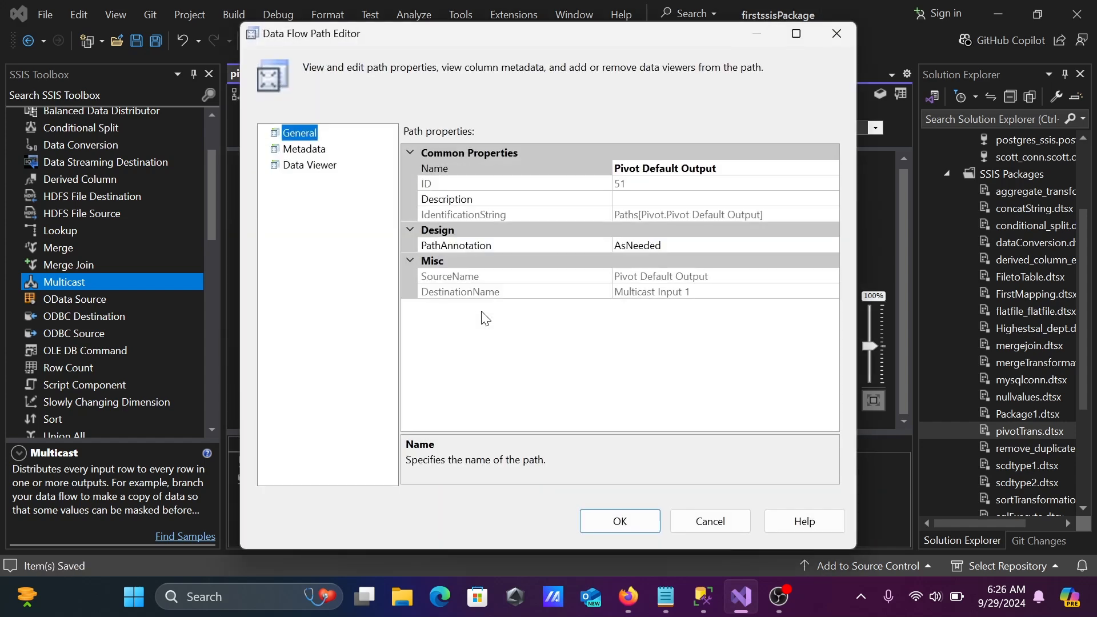
left_click(297, 167)
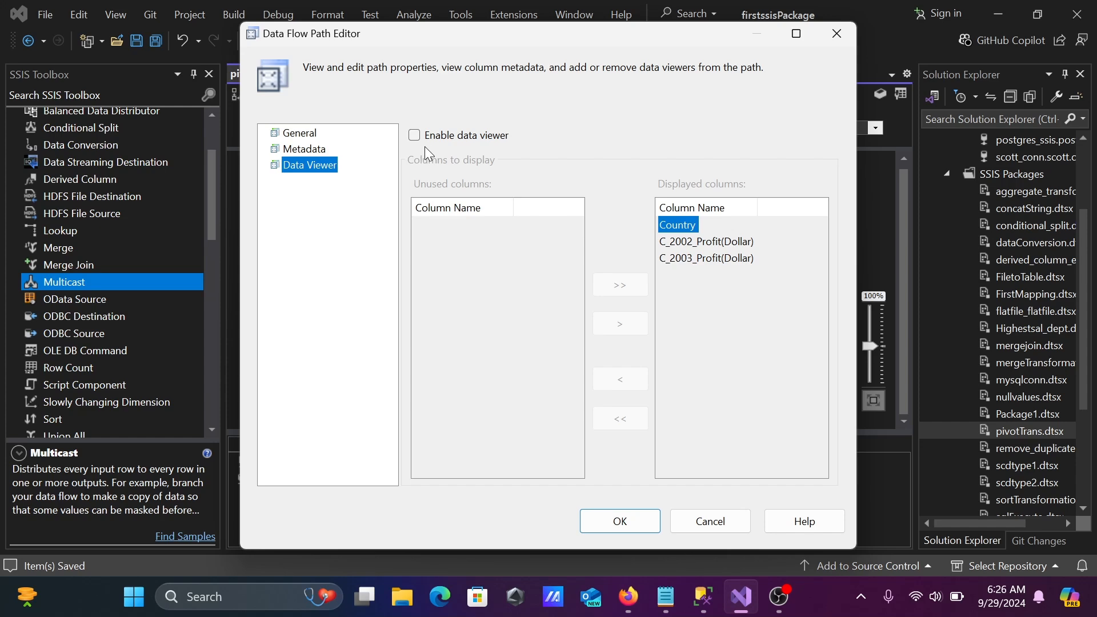
left_click(414, 135)
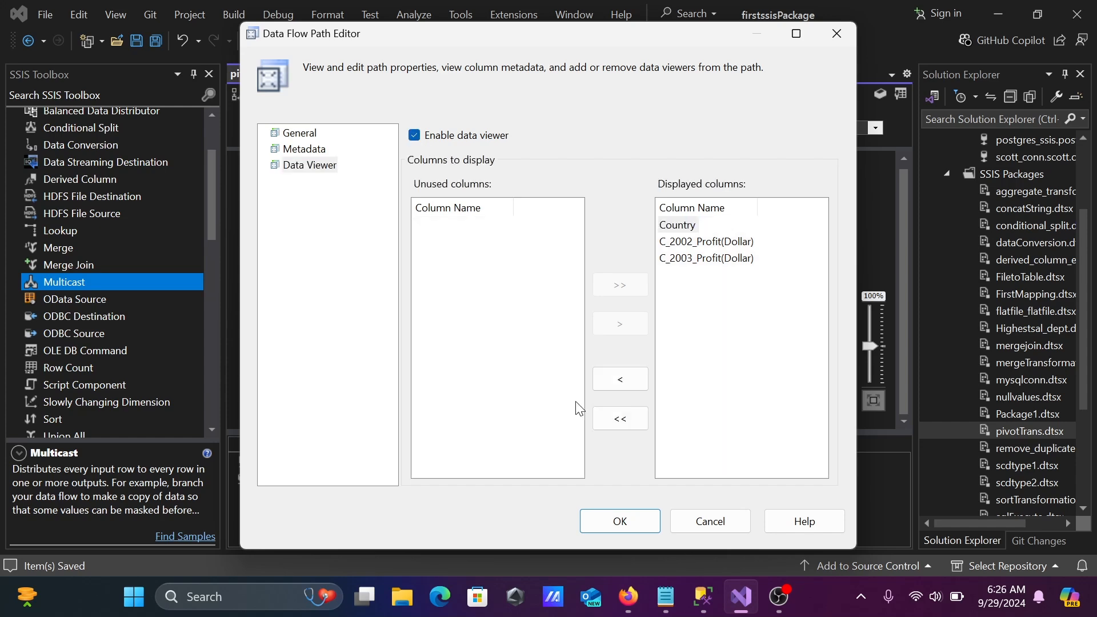
left_click(621, 521)
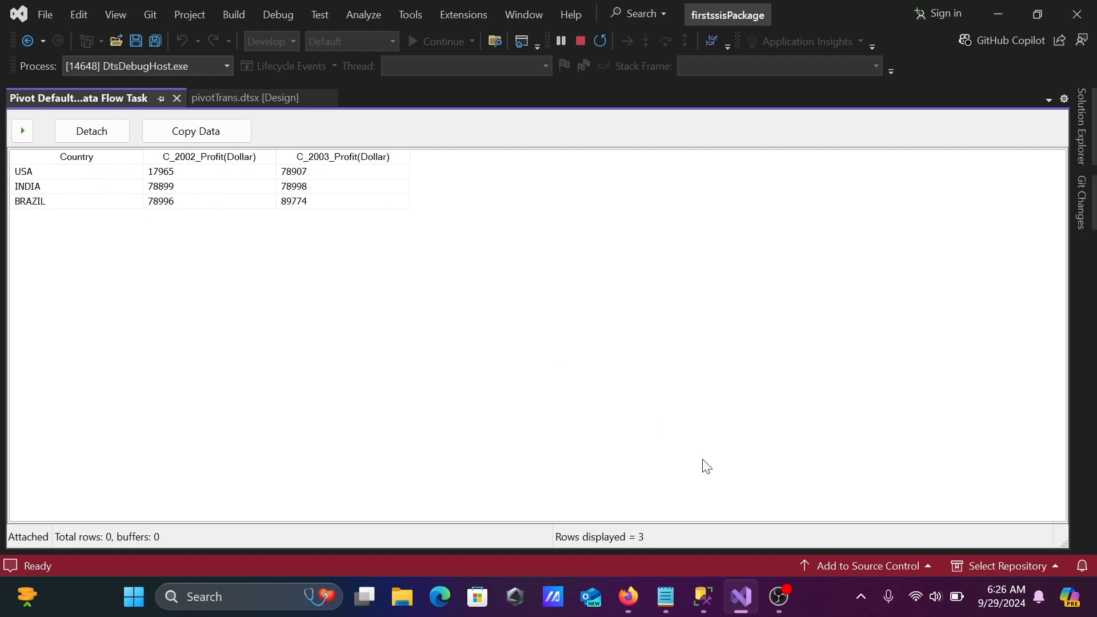
Compare the pivoted rows in the data viewer with the source Country rows in SQL Server Management Studio.
left_click(702, 596)
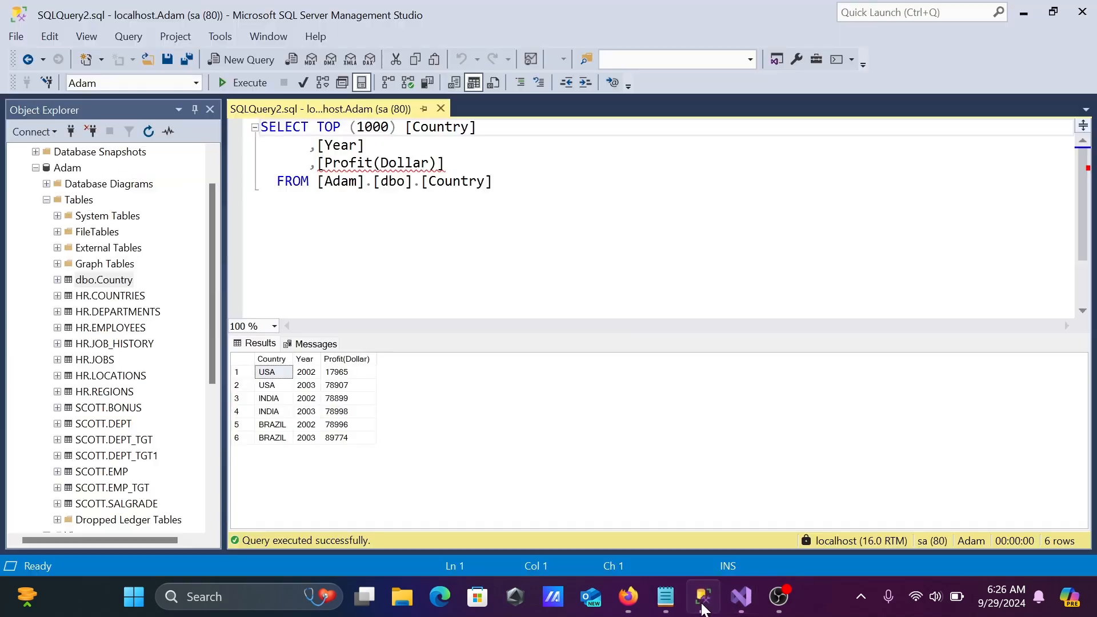
left_click(1054, 12)
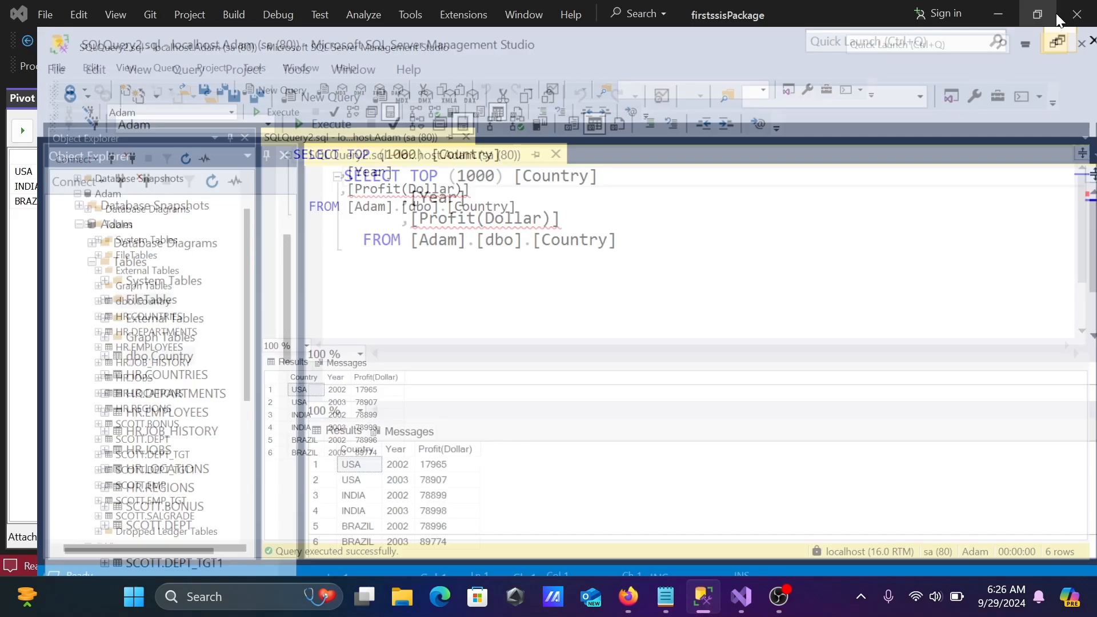
left_click_drag(640, 156, 886, 70)
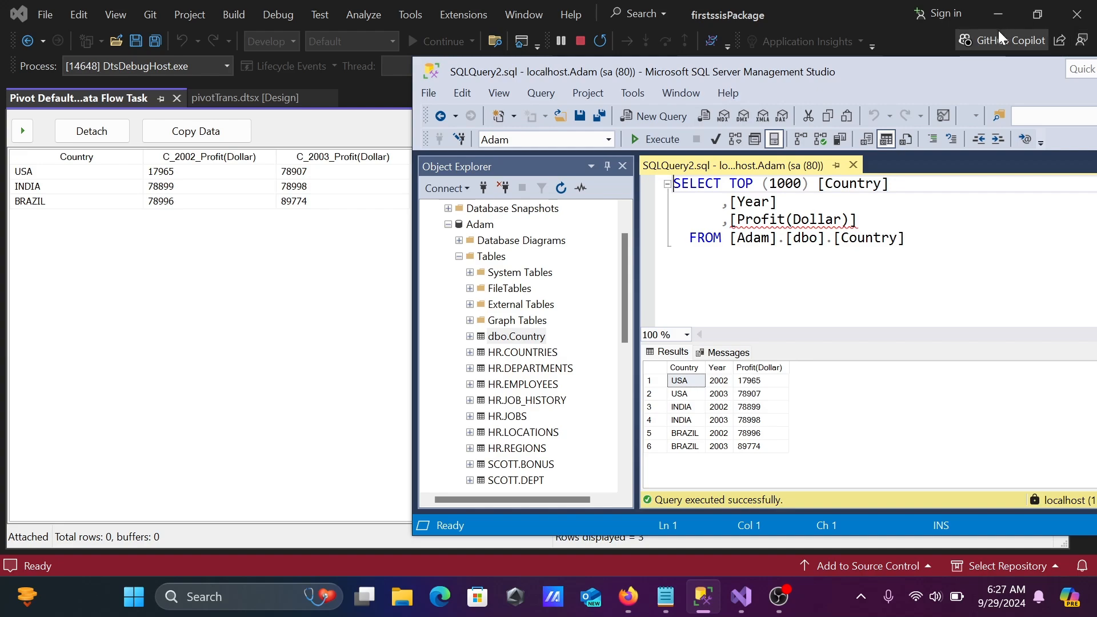
left_click_drag(913, 76, 674, 67)
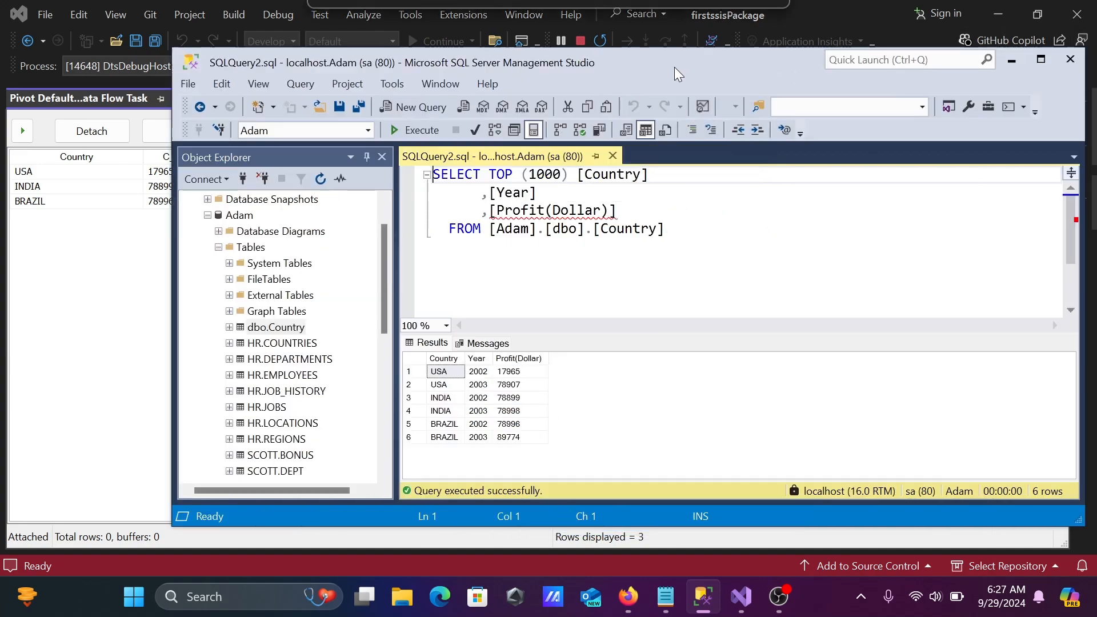
left_click(1040, 61)
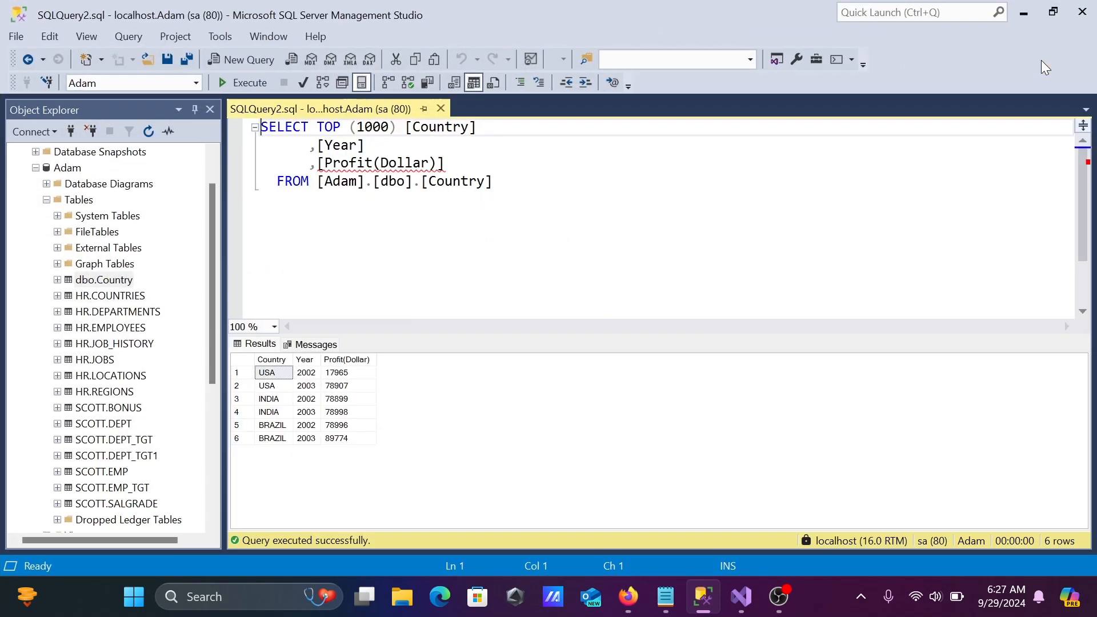
left_click(1023, 16)
Stop the package's debug run and close the debug output to return to the data flow design.
left_click(576, 42)
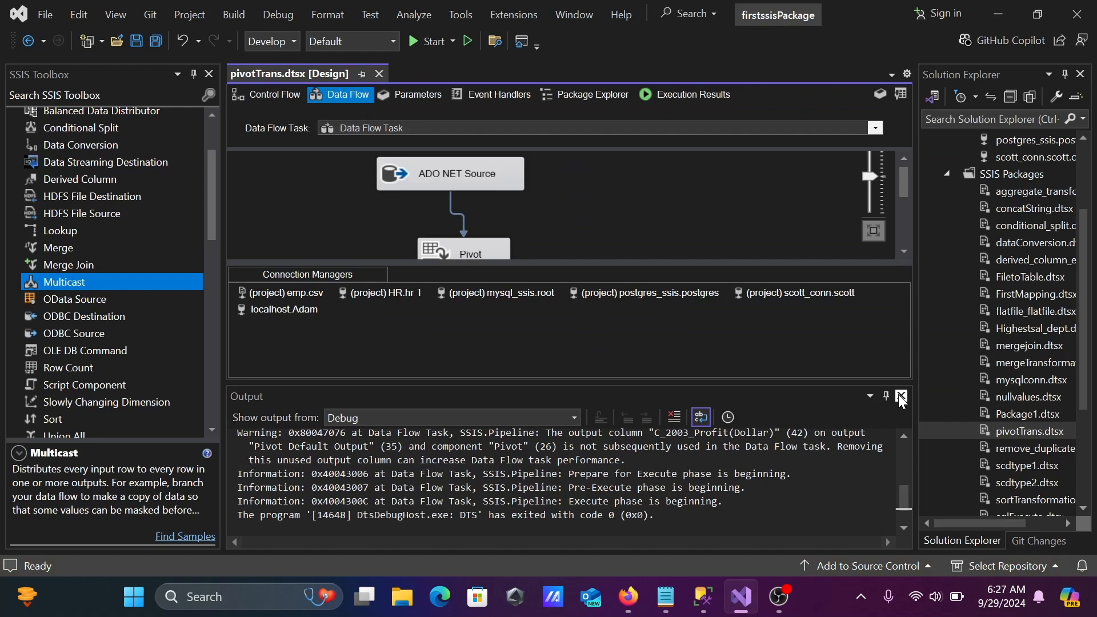
left_click(900, 395)
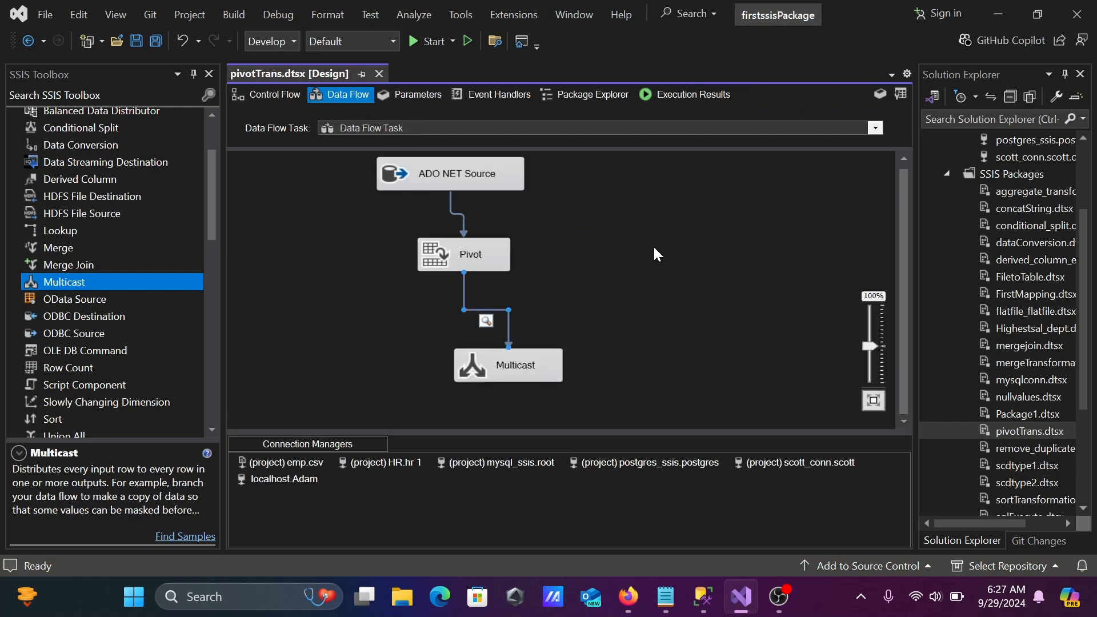